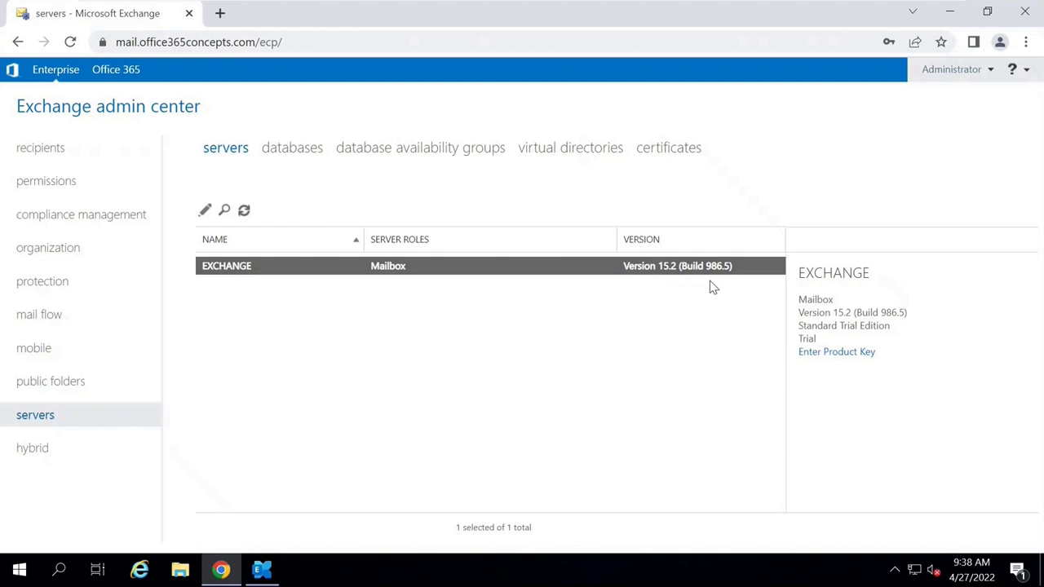
Run Get-ExchangeServer | fl *admindisplayversion* in the Exchange Management Shell.
click(262, 569)
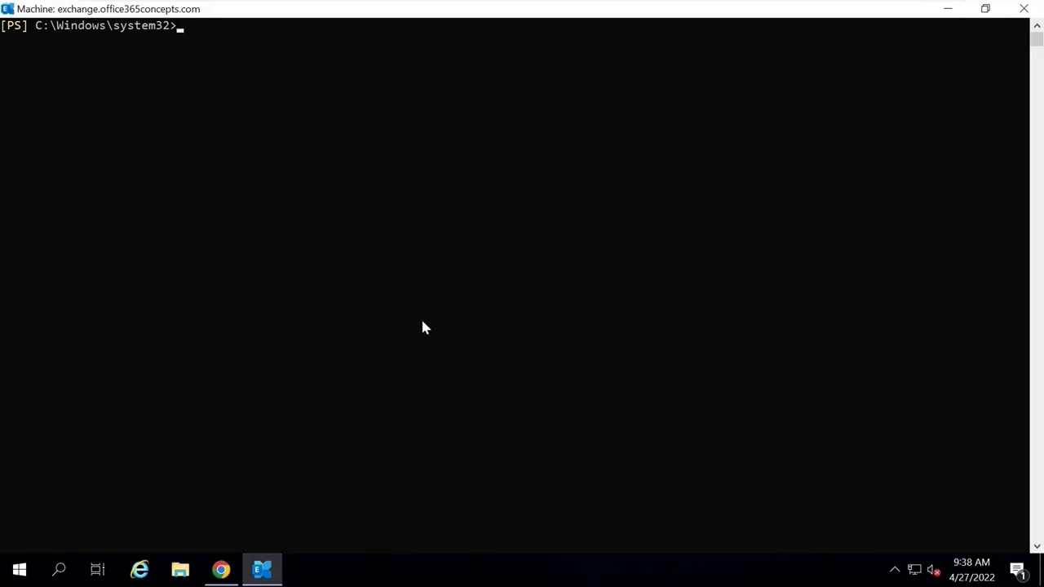
text(get-exchangeserver)
key(Tab)
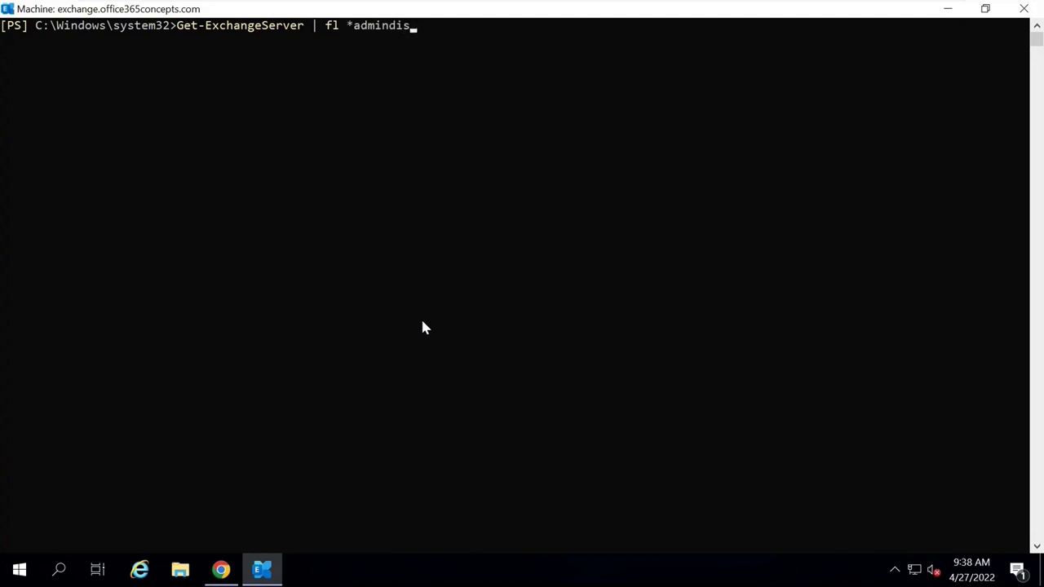
text(sion*)
key(Return)
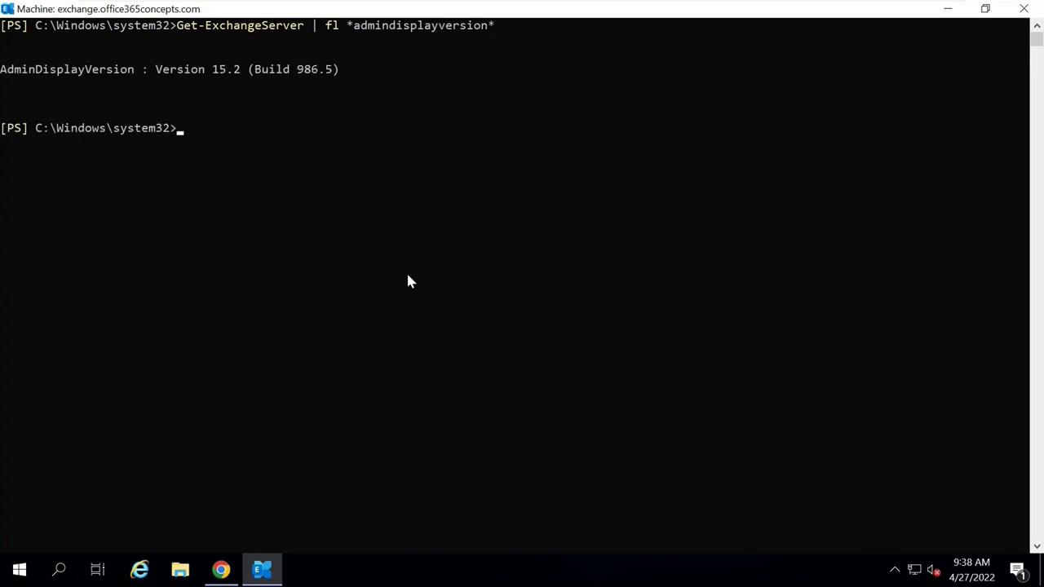
Highlight the Version 15.2 (Build 986.5) output, then return to the admin center.
click(207, 151)
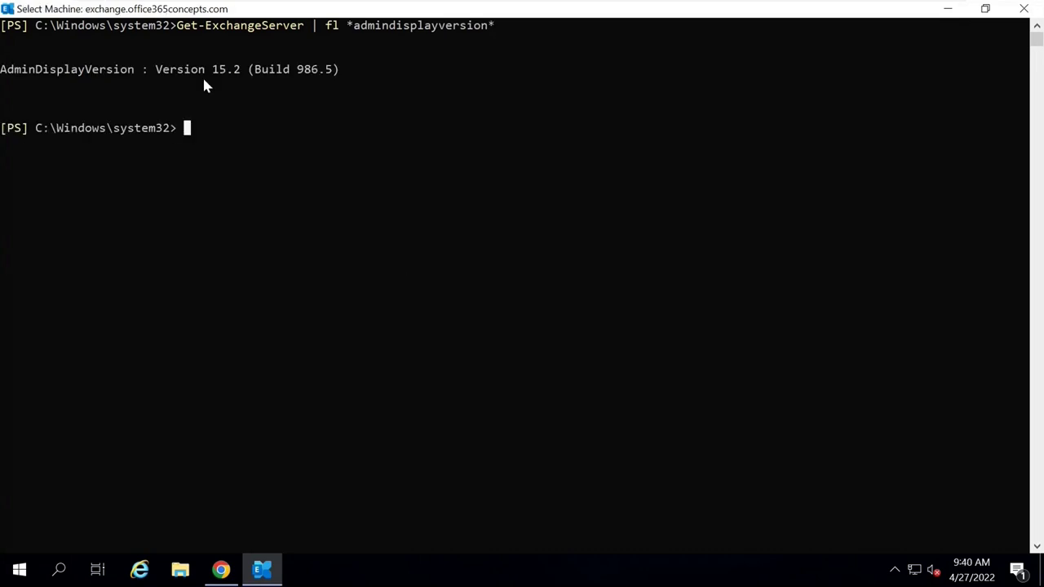
drag(158, 72, 328, 75)
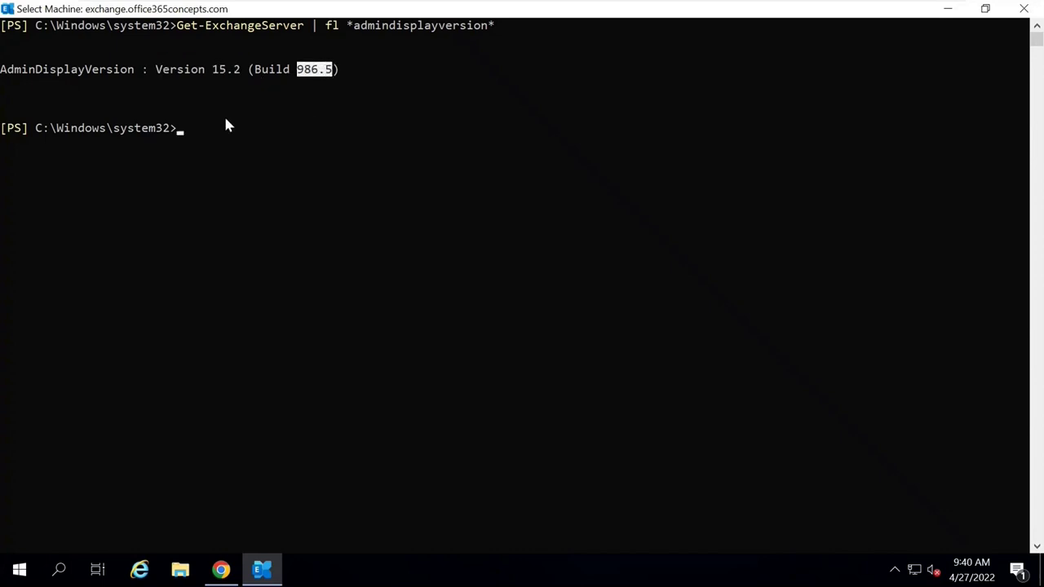
click(203, 128)
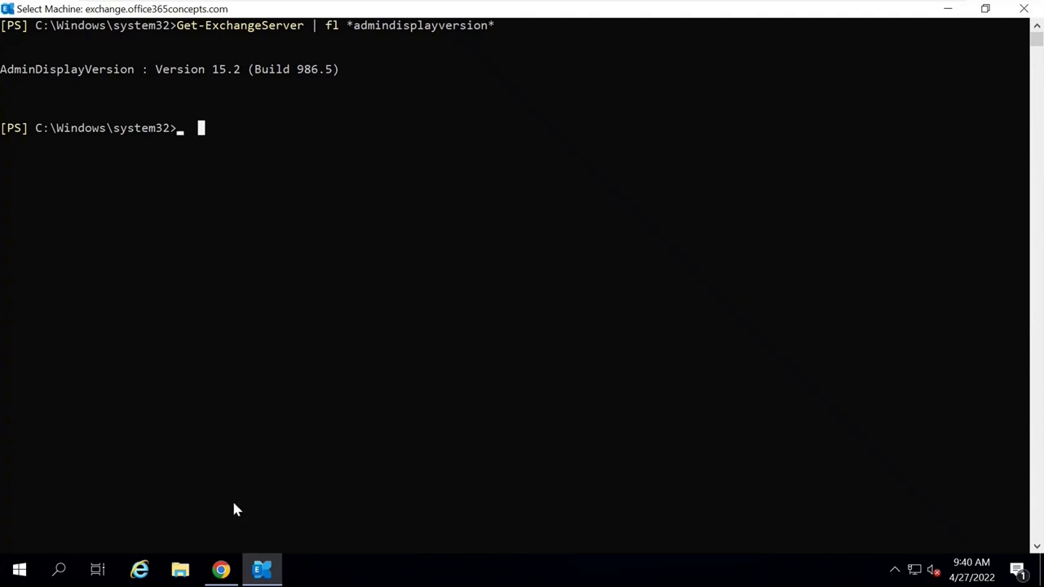
click(224, 569)
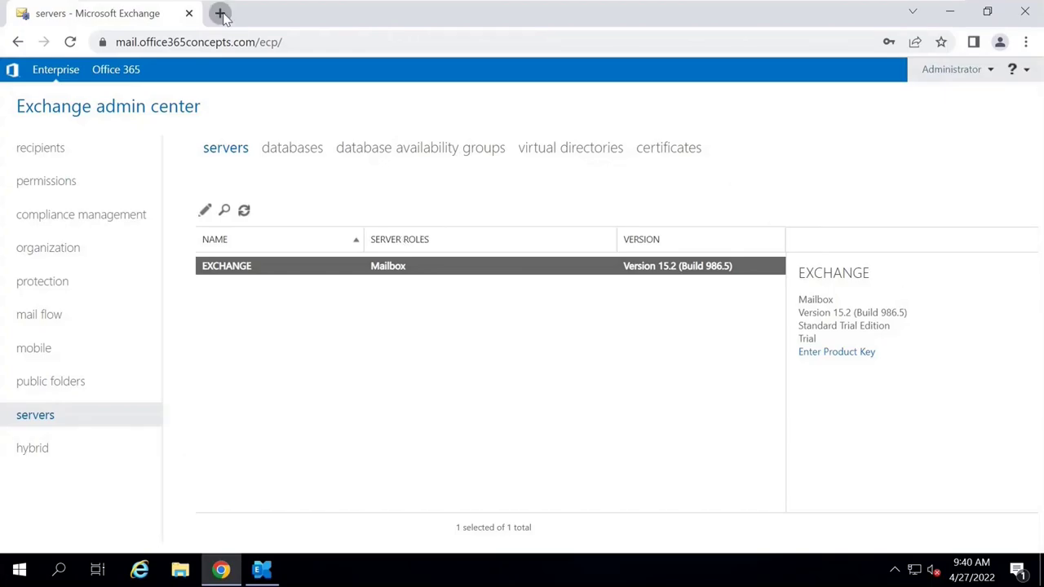
Google 'exchange server version and build numbers' and open the Docs build numbers article.
click(220, 12)
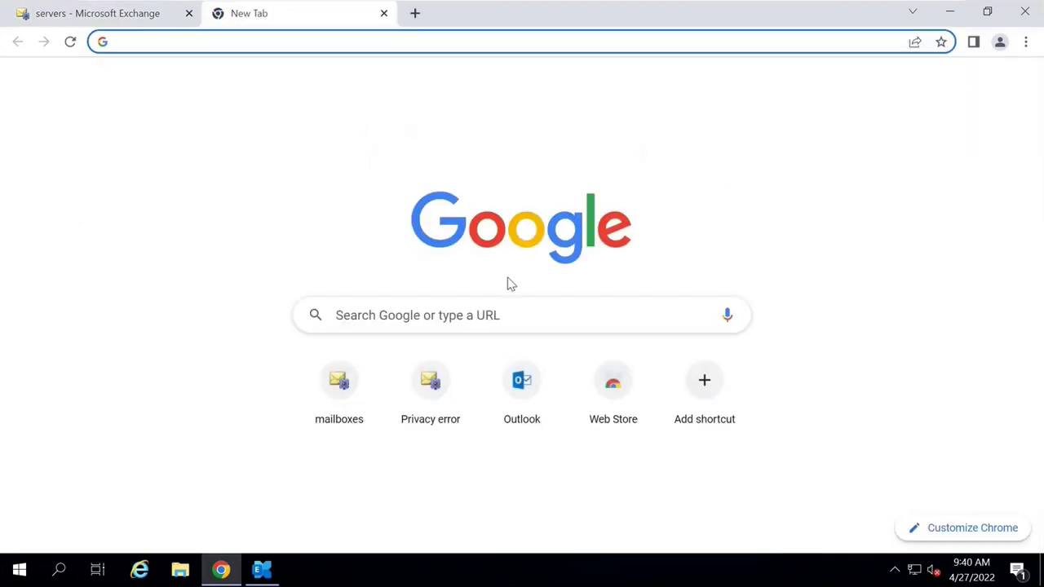
text(exchange)
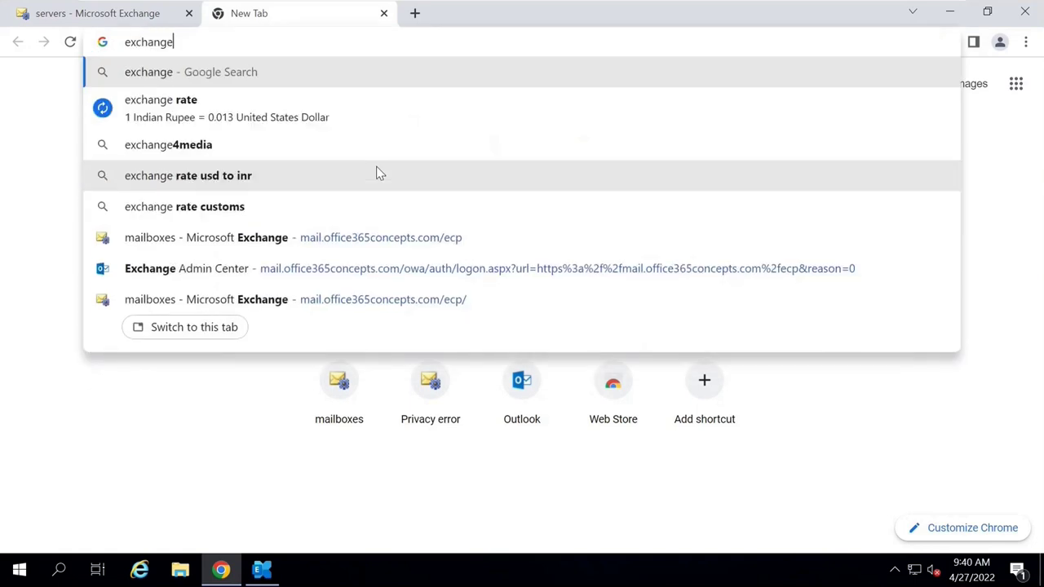
text( ser)
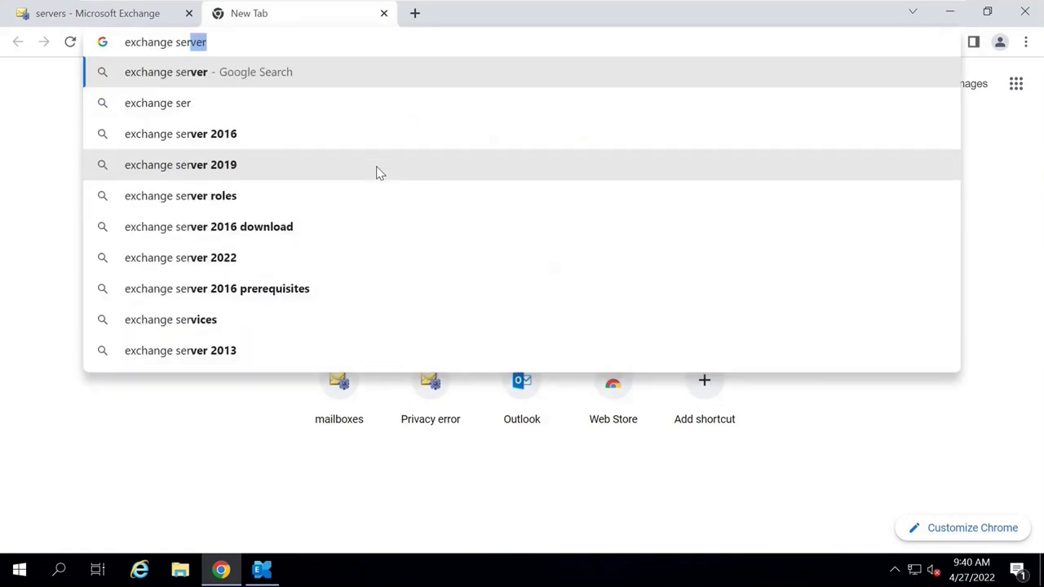
text(ver version)
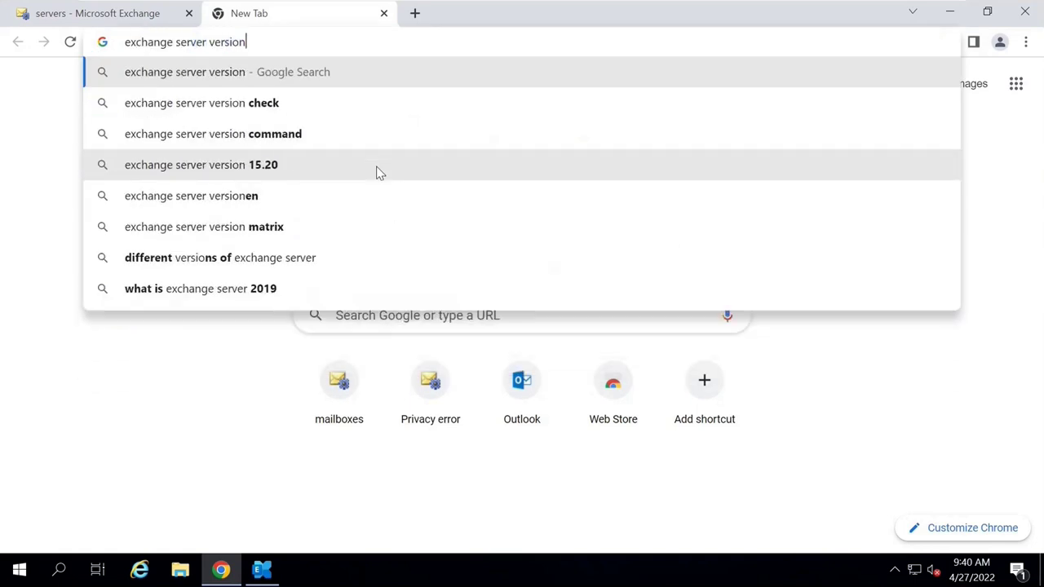
text( and build numb)
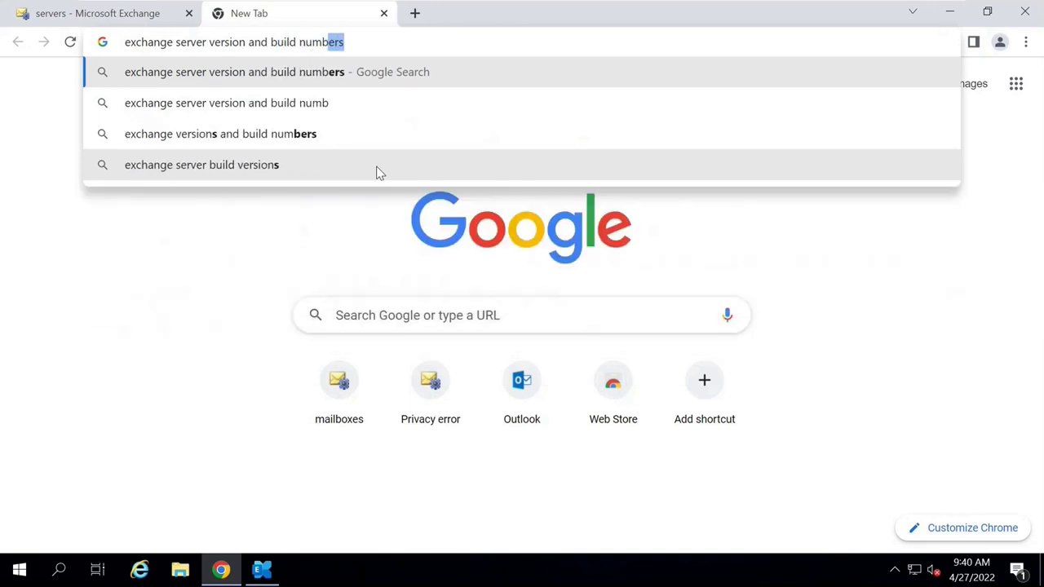
key(Return)
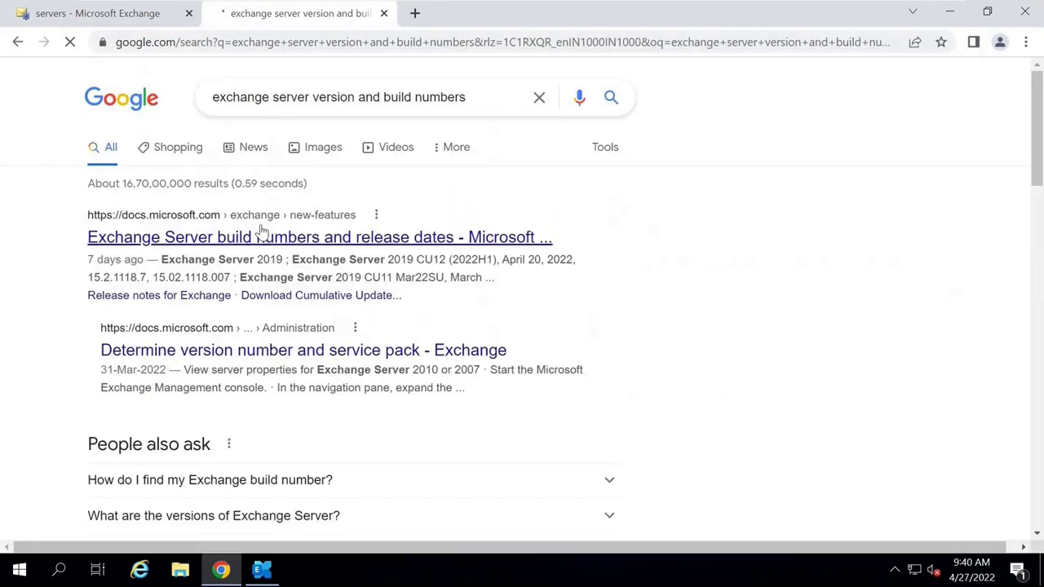
click(257, 237)
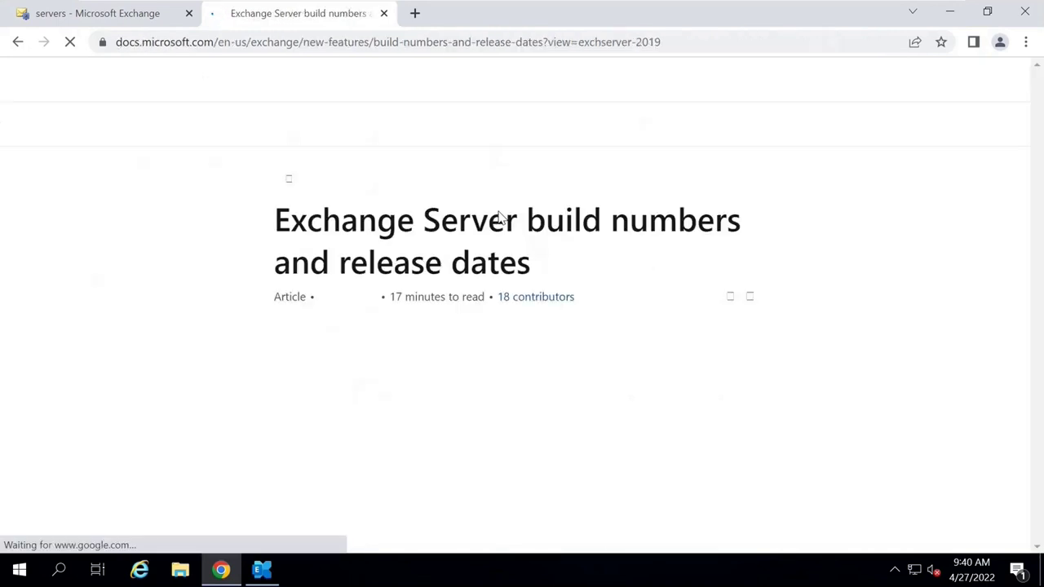
Search the article for build number 15.2.986.5.
key(ctrl+f)
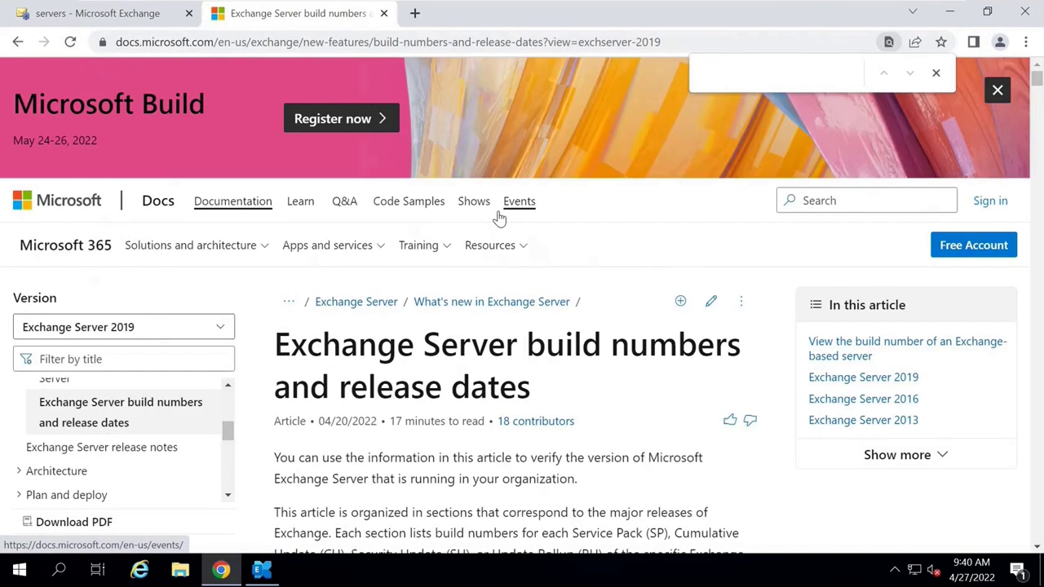
text(15.2)
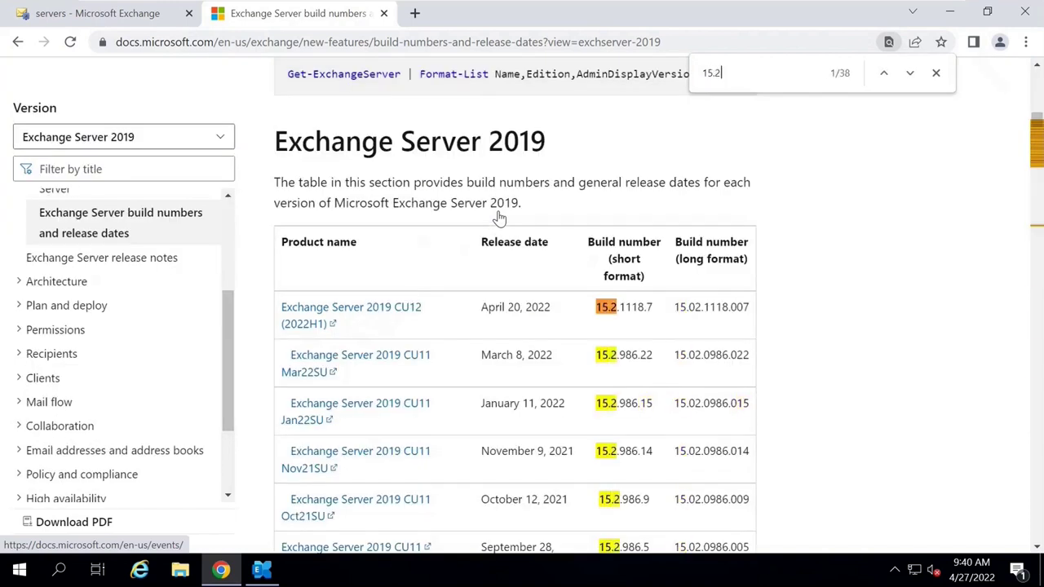
text(.9)
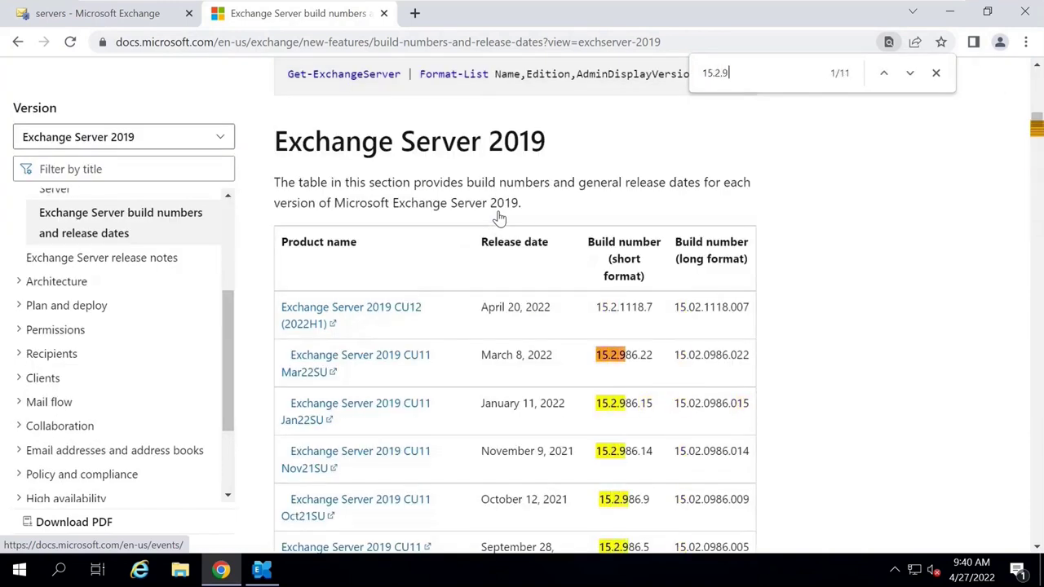
text(86.5)
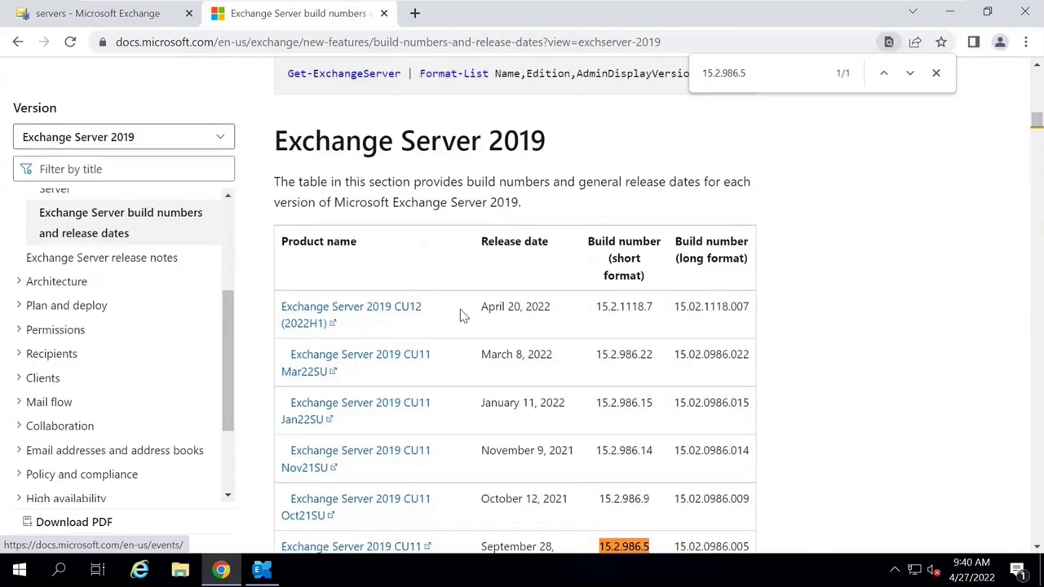
scroll(460, 309, down, 4)
scroll(621, 320, up, 1)
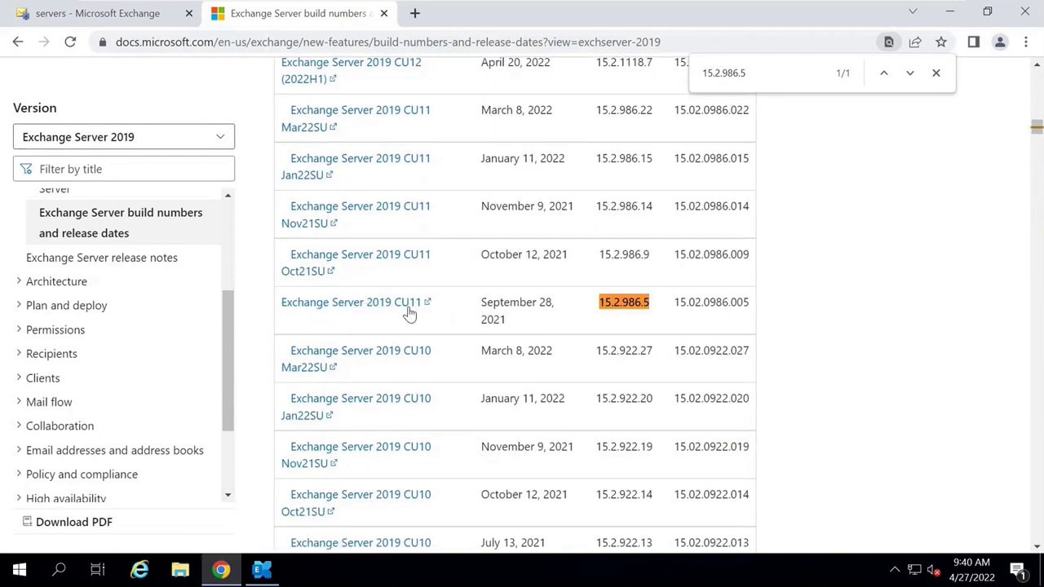
scroll(408, 334, up, 1)
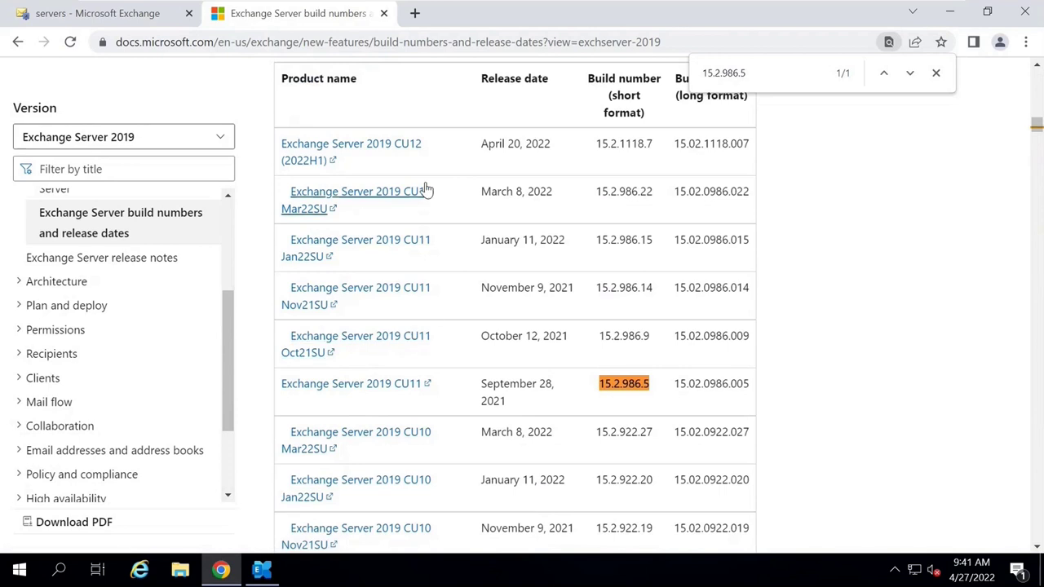
Compare the newest CU12 (April 20, 2022) with Exchange Server 2019 CU11, then return to the admin center.
drag(424, 147, 393, 147)
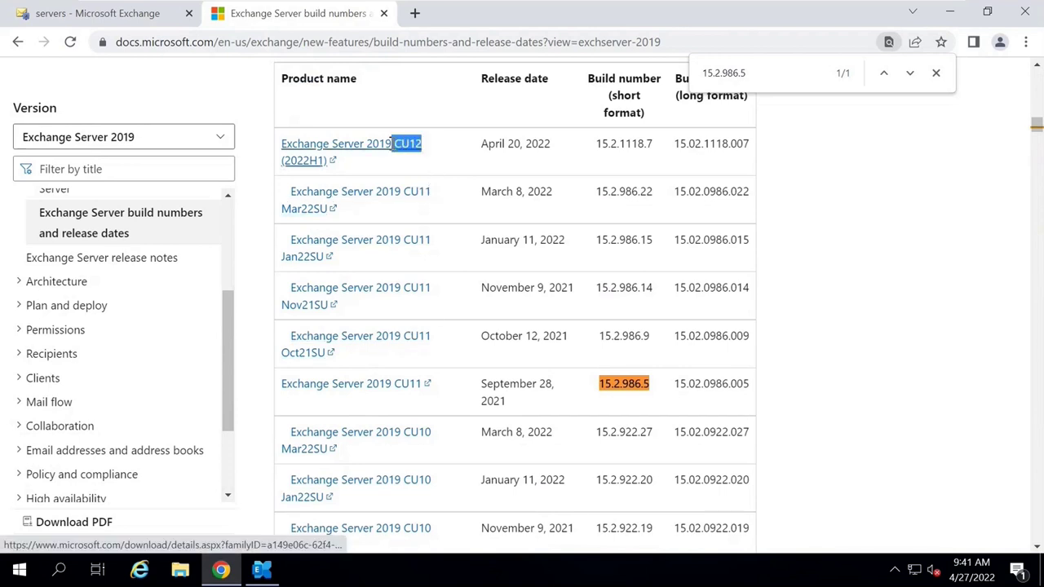
drag(483, 147, 553, 150)
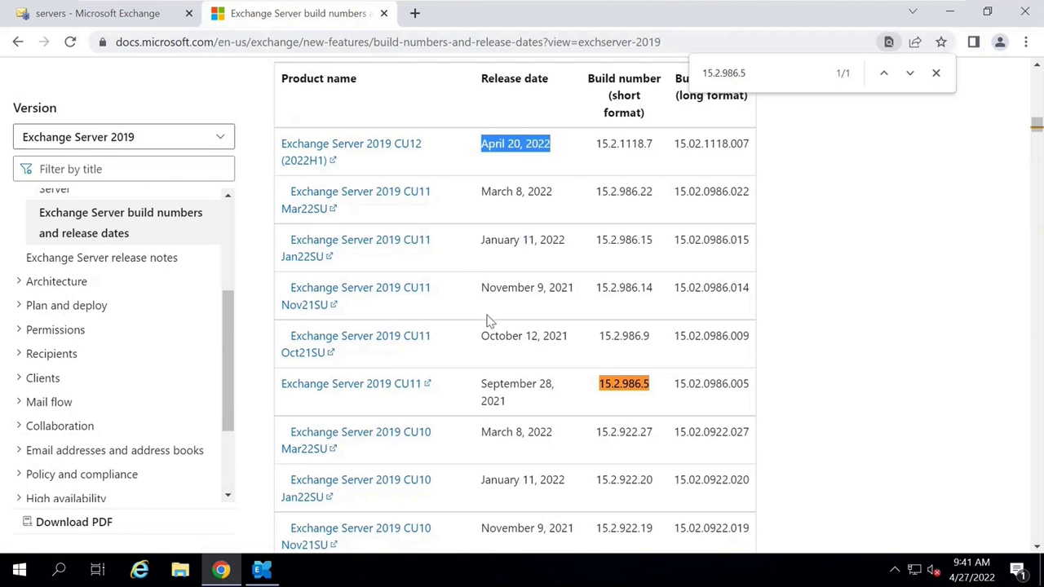
drag(278, 390, 448, 389)
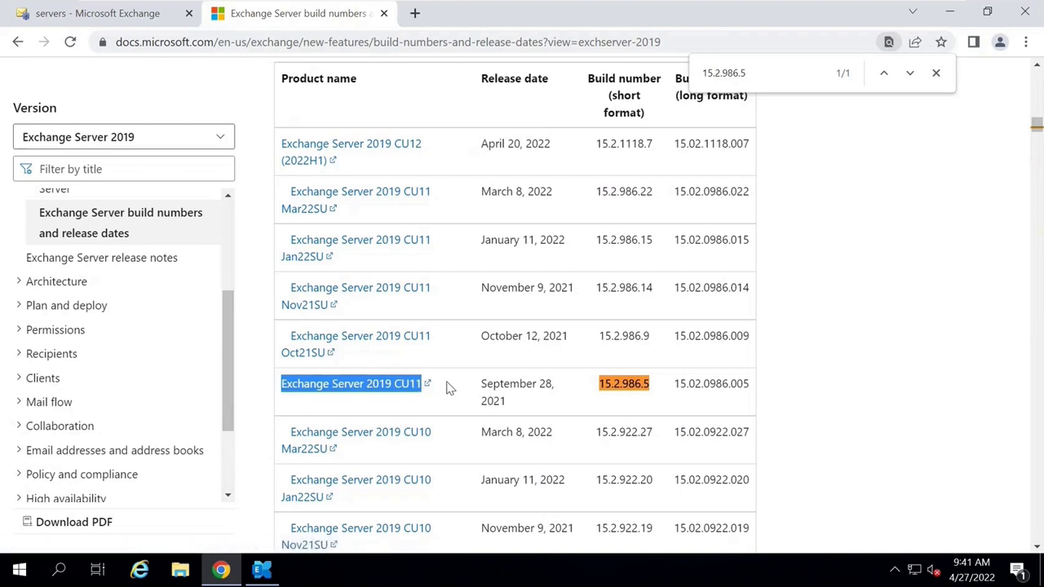
drag(443, 152, 316, 145)
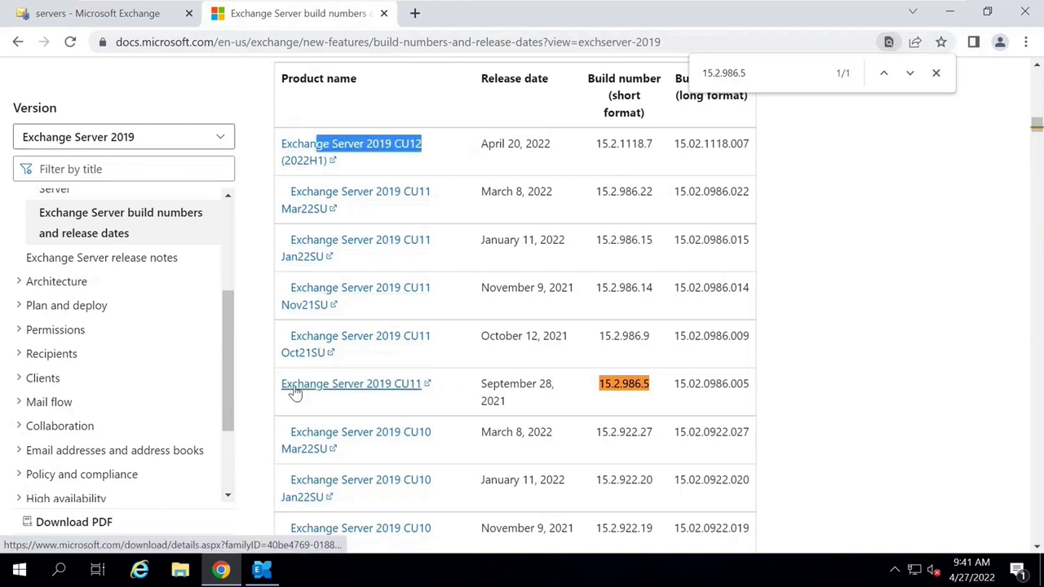
drag(278, 391, 447, 393)
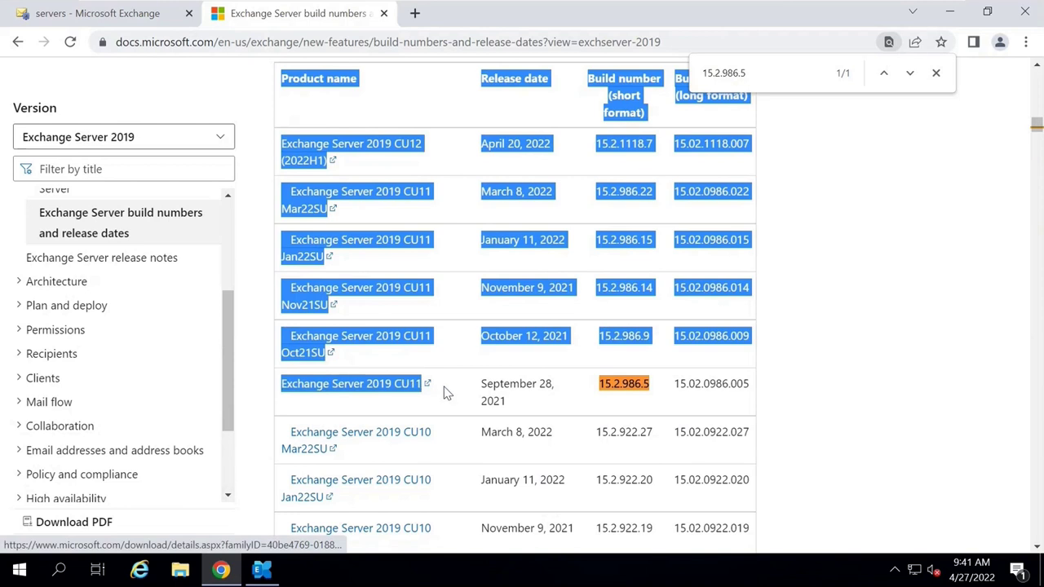
click(447, 393)
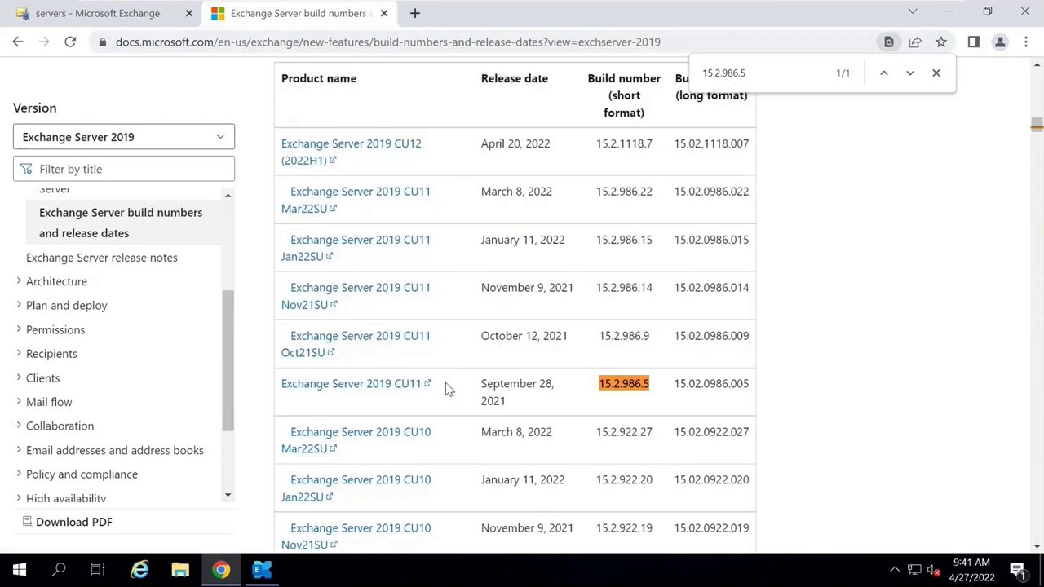
key(ctrl+f)
click(936, 73)
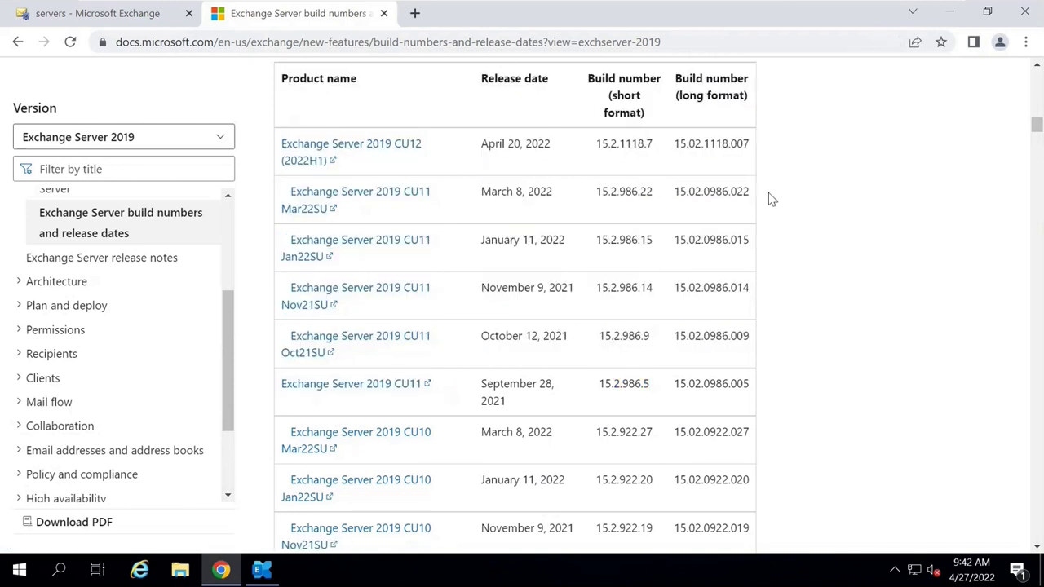
key(ctrl+shift+Tab)
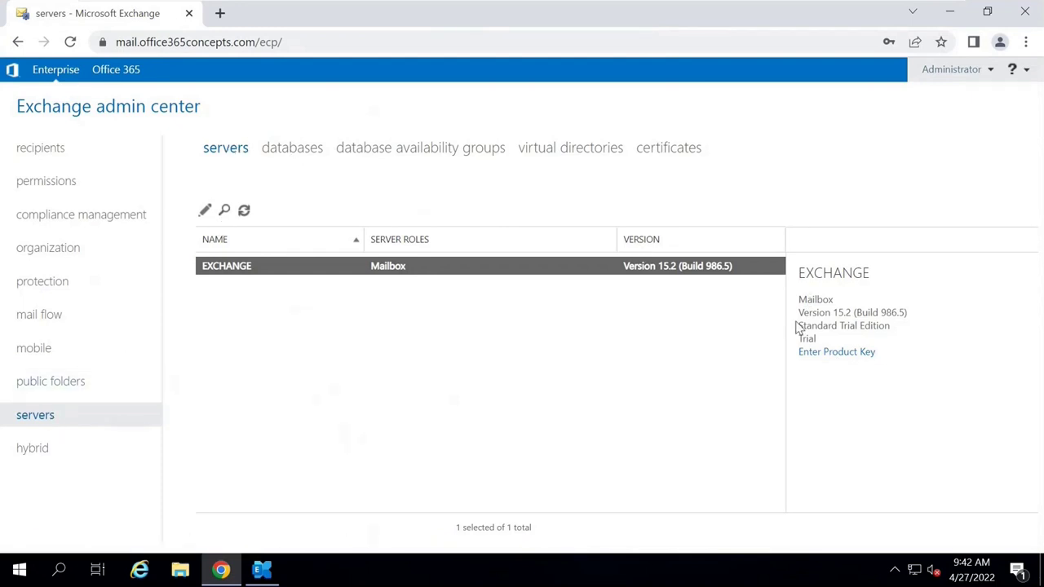
Enter the five-part product key for server EXCHANGE and close its properties.
click(845, 360)
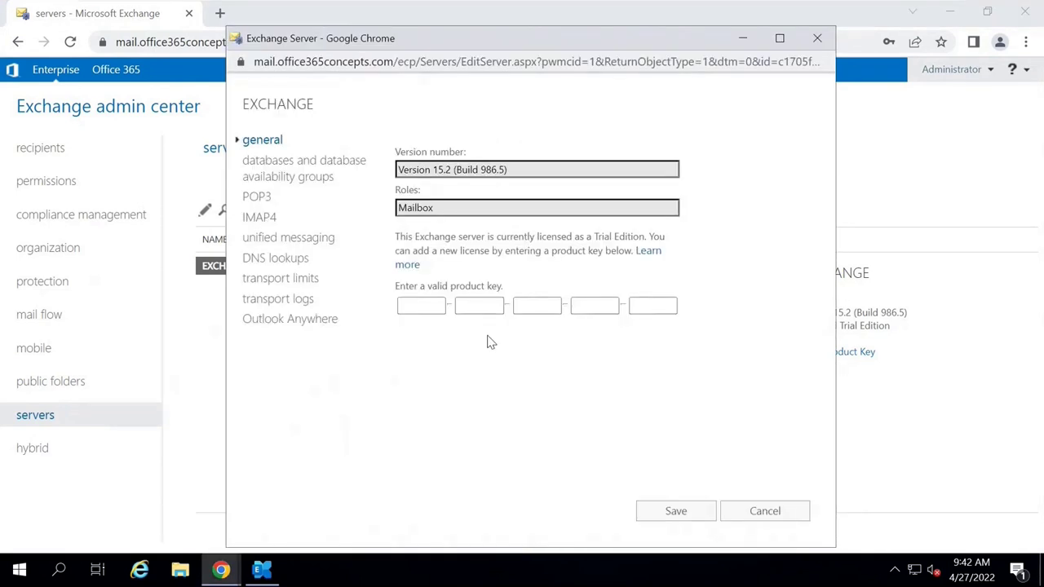
click(416, 306)
click(481, 307)
click(538, 306)
click(600, 307)
click(635, 306)
click(743, 39)
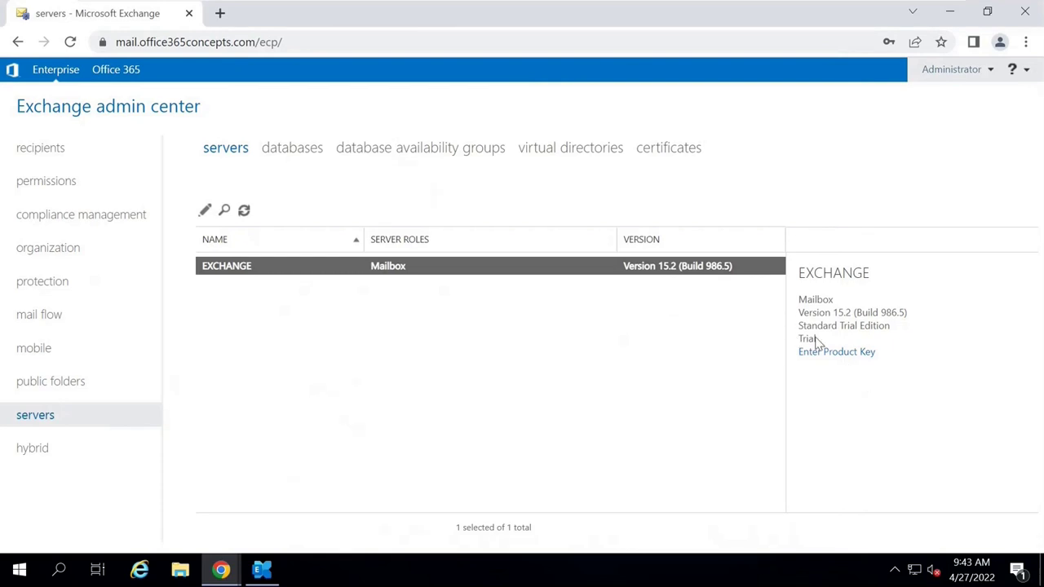
Confirm the edition changed from Standard Trial Edition to Enterprise in the server details.
drag(799, 329, 901, 333)
click(900, 334)
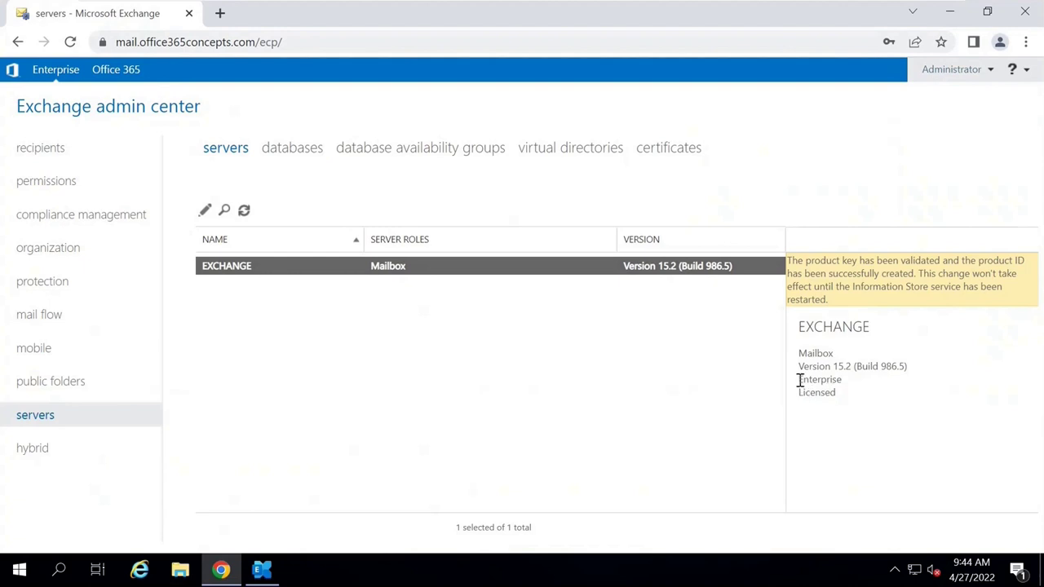
drag(798, 380, 849, 390)
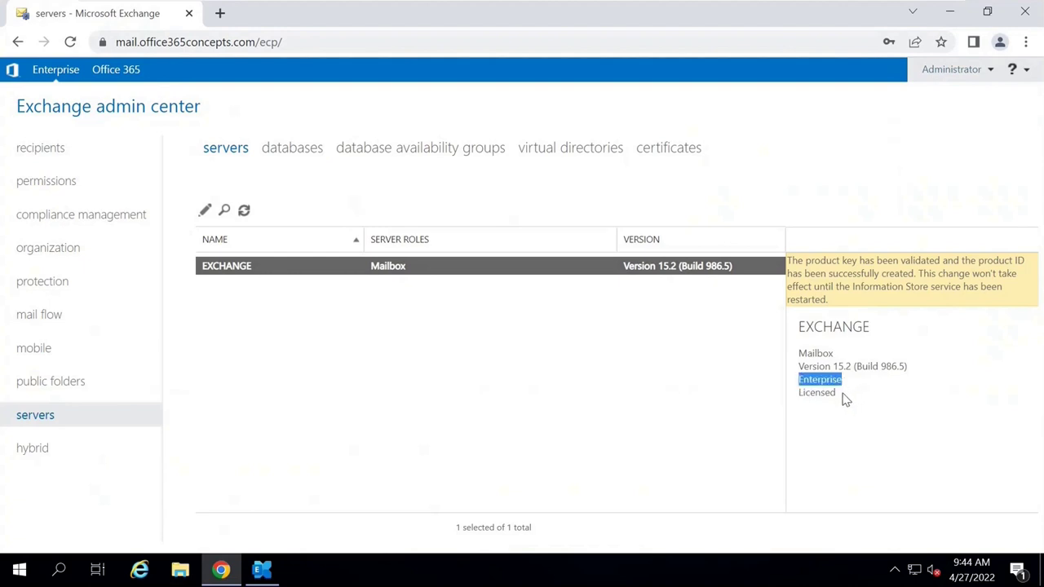
double_click(845, 399)
click(855, 418)
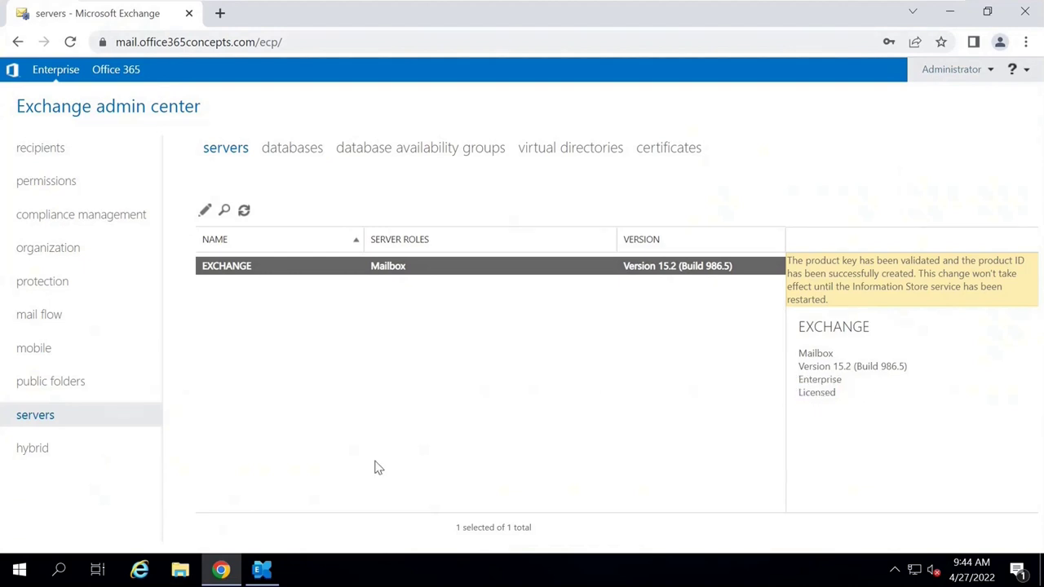
Restart the Microsoft Exchange Information Store service from services.msc.
key(super+r)
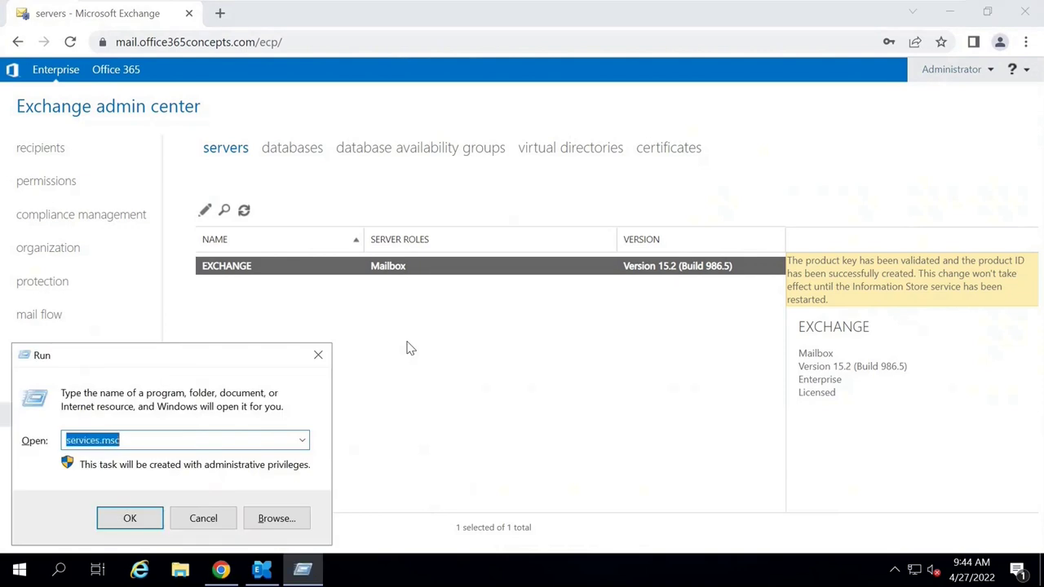
key(Return)
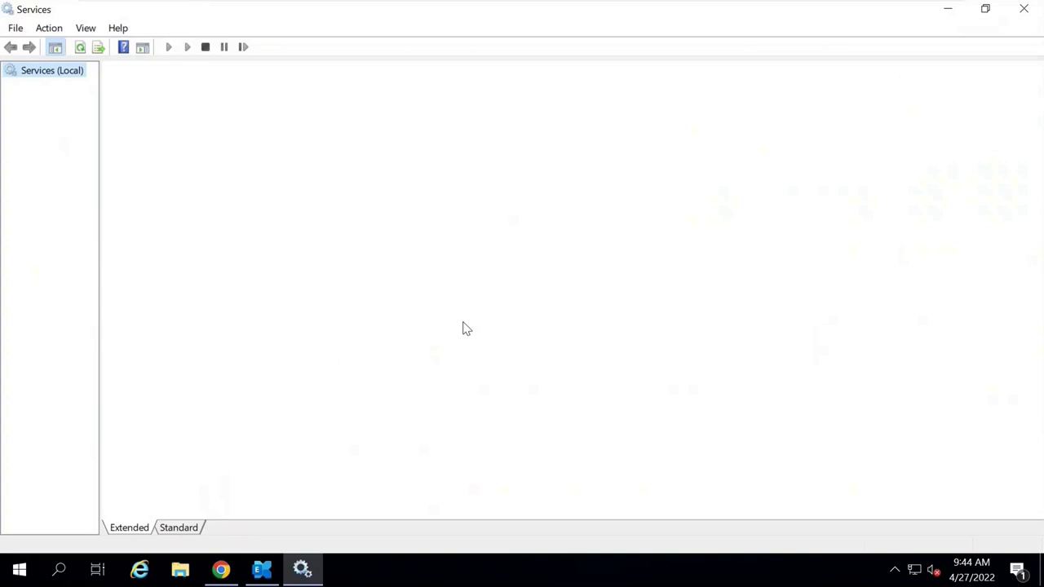
click(310, 362)
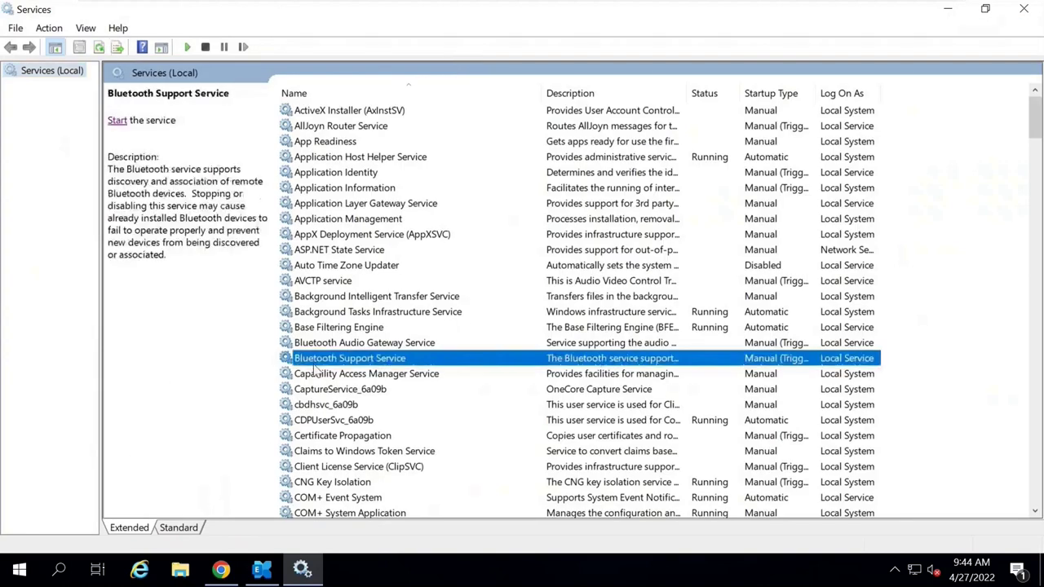
key(m)
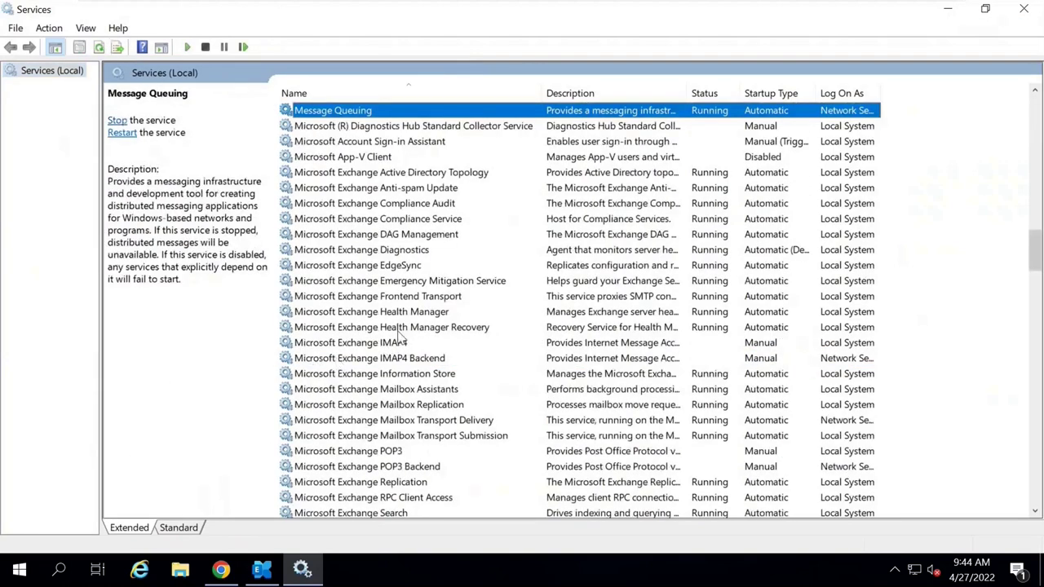
click(400, 375)
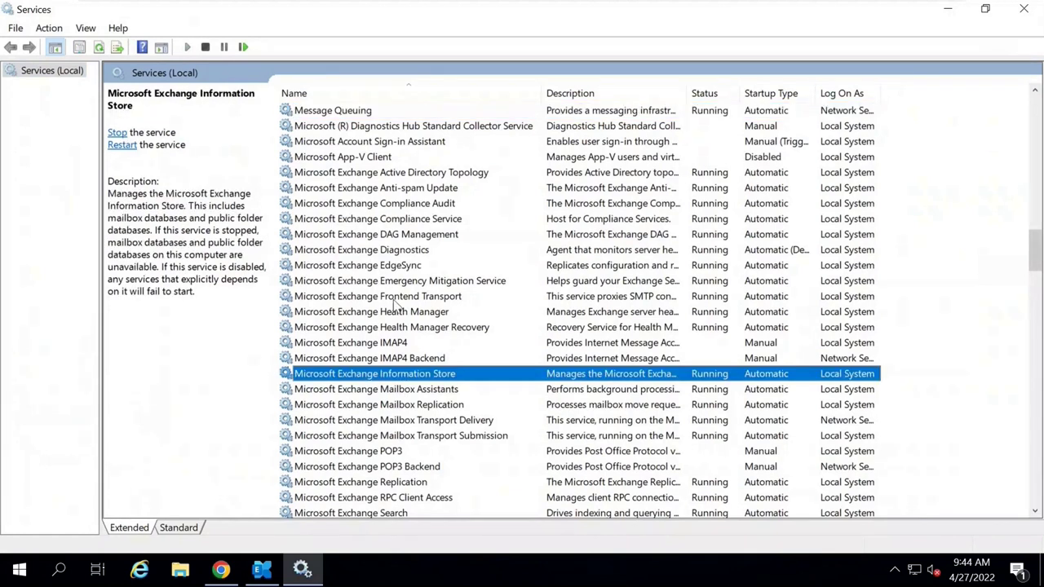
click(121, 147)
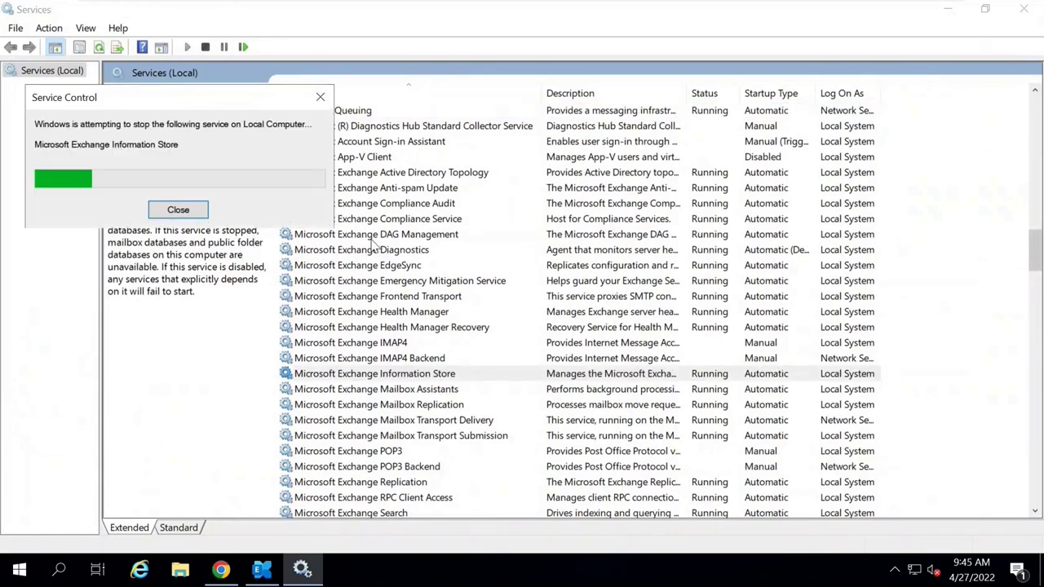
Close Services, reload the Exchange admin center and go back to the servers list.
click(1024, 9)
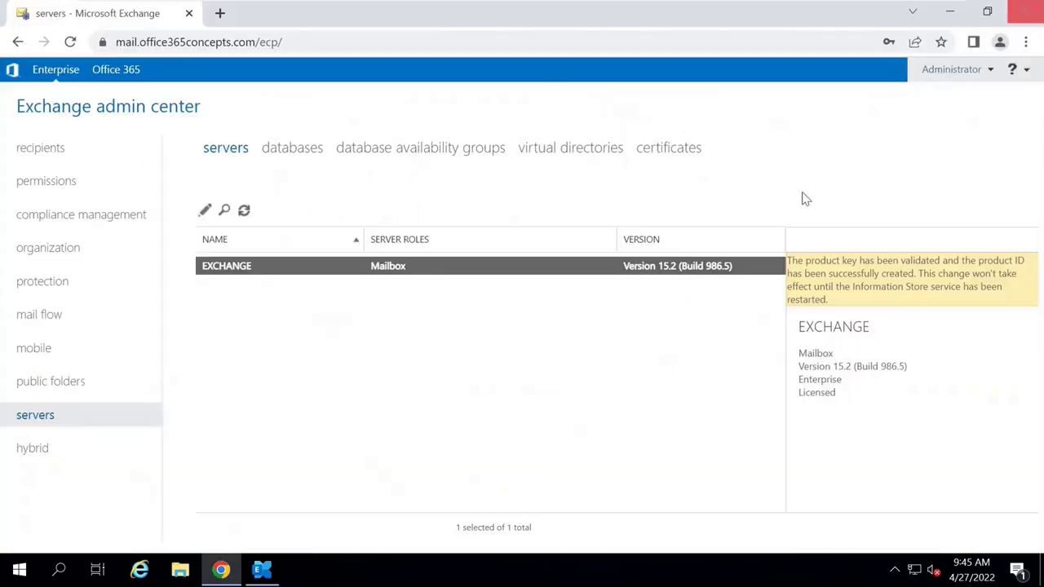
click(296, 38)
key(Return)
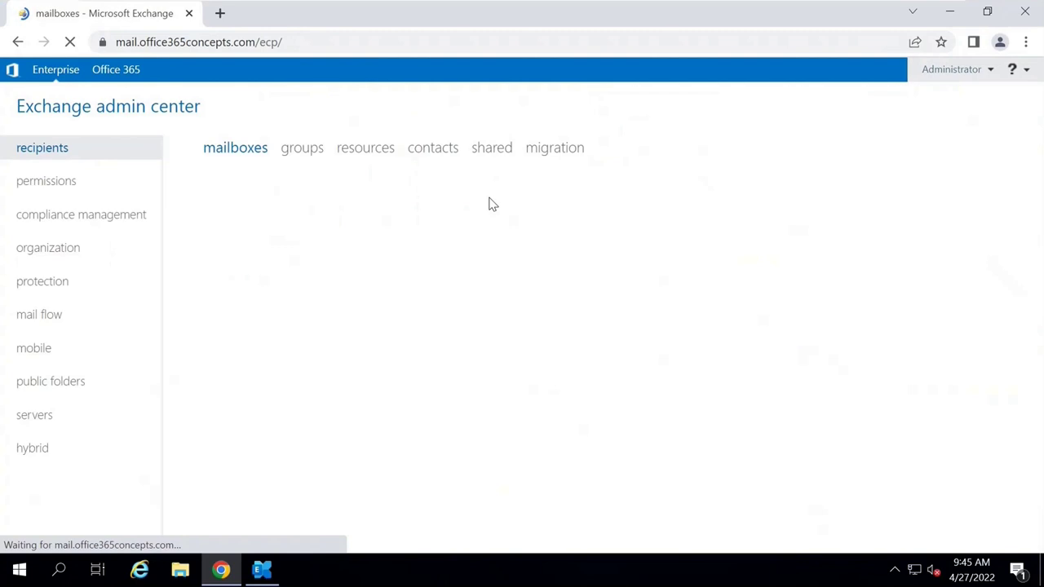
click(33, 418)
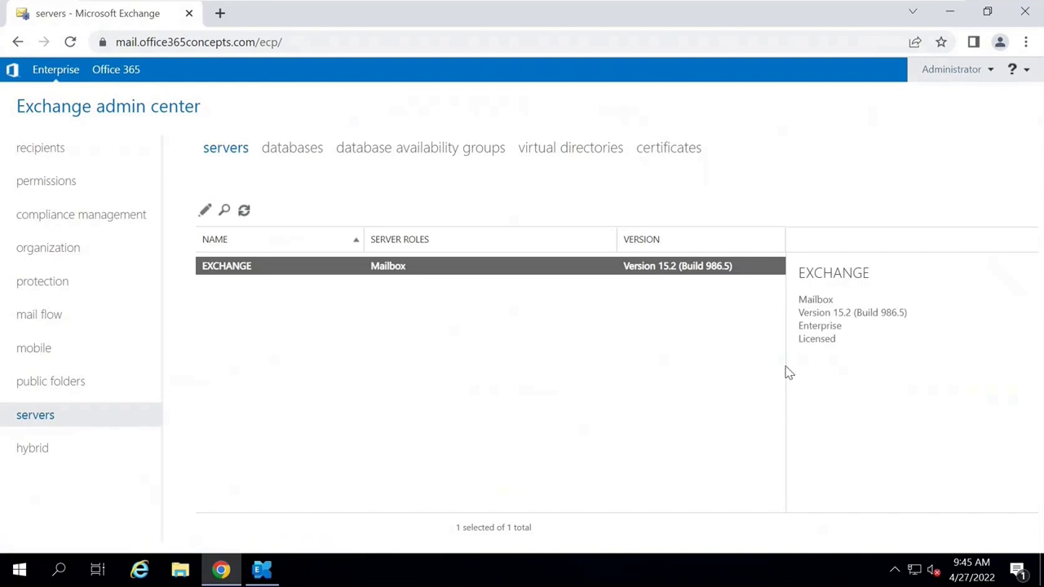
Confirm server EXCHANGE reads Enterprise, Licensed, then view its certificates list.
drag(828, 328, 850, 345)
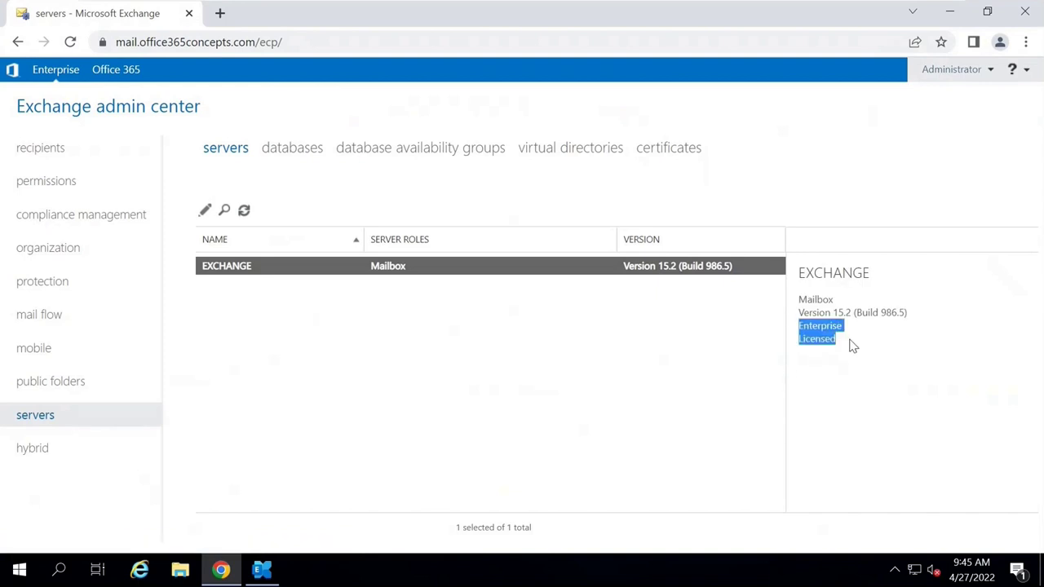
click(850, 346)
drag(799, 274, 871, 275)
click(870, 275)
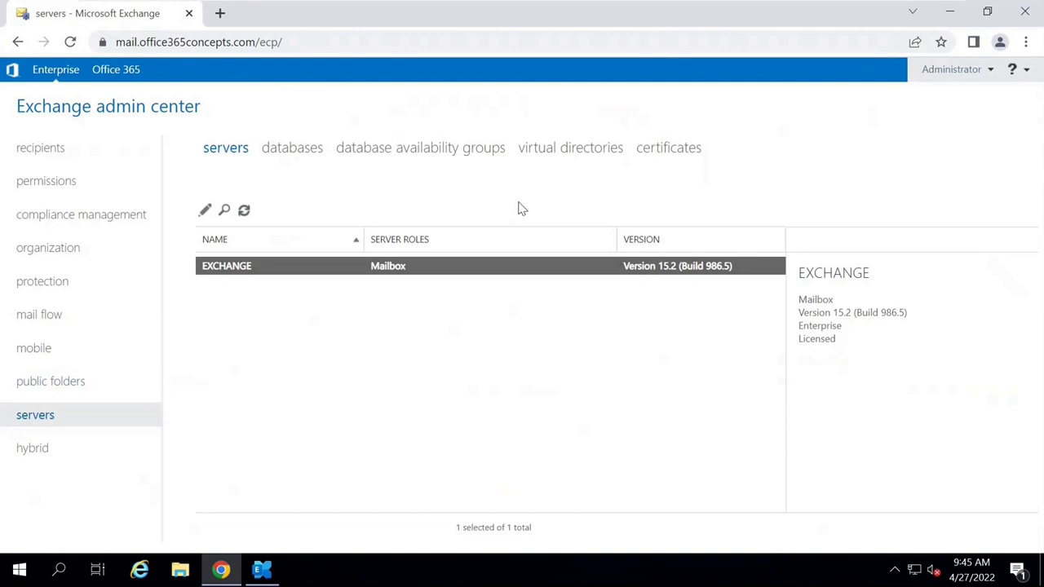
click(669, 153)
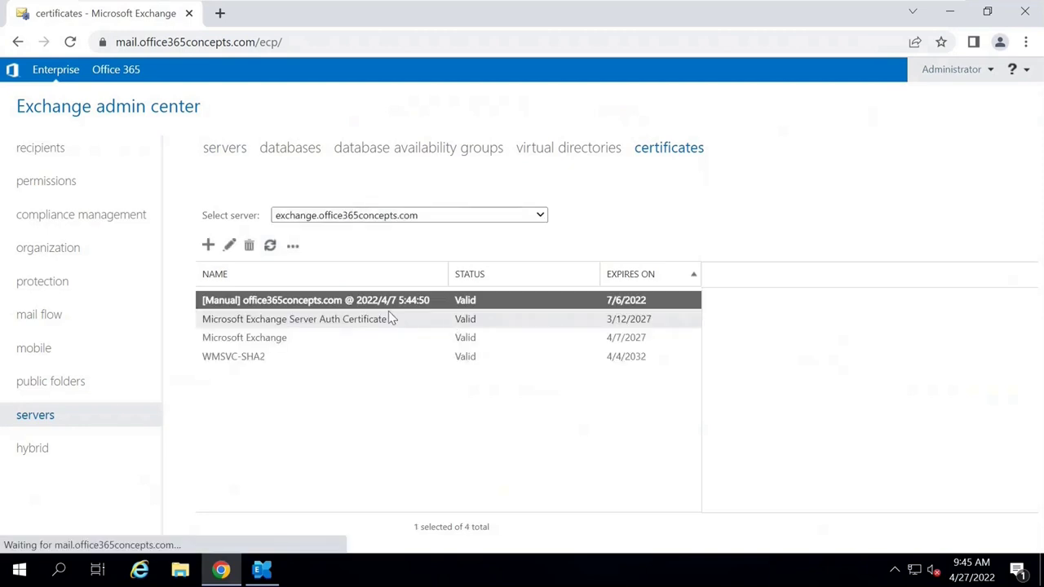
double_click(382, 310)
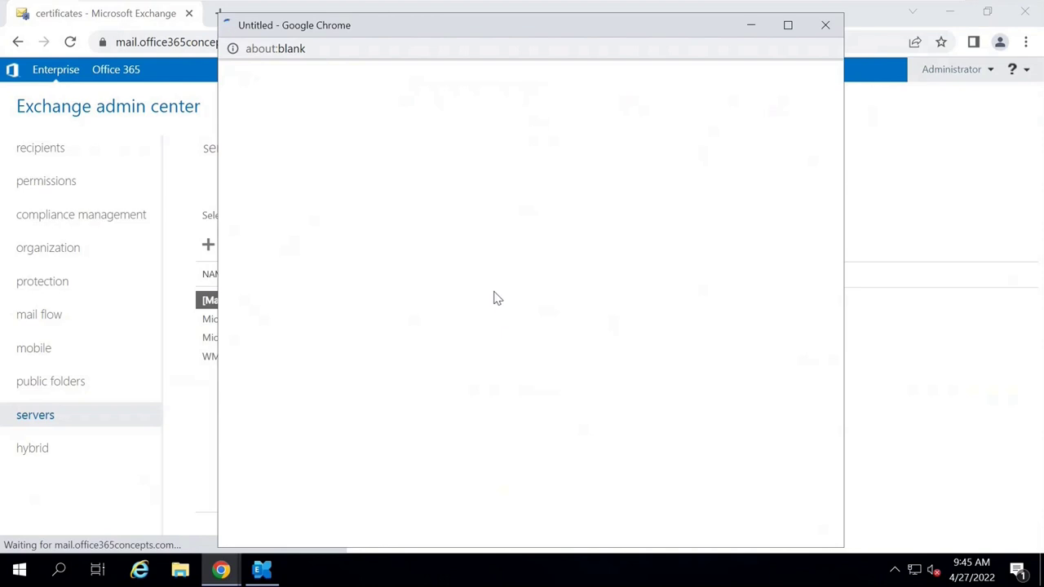
drag(387, 329, 496, 331)
click(497, 340)
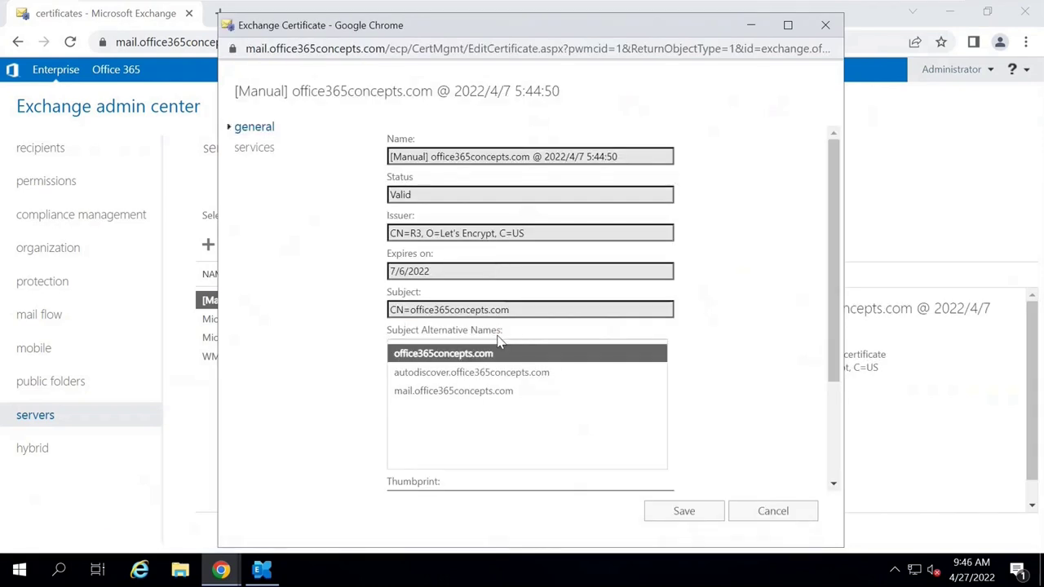
click(468, 373)
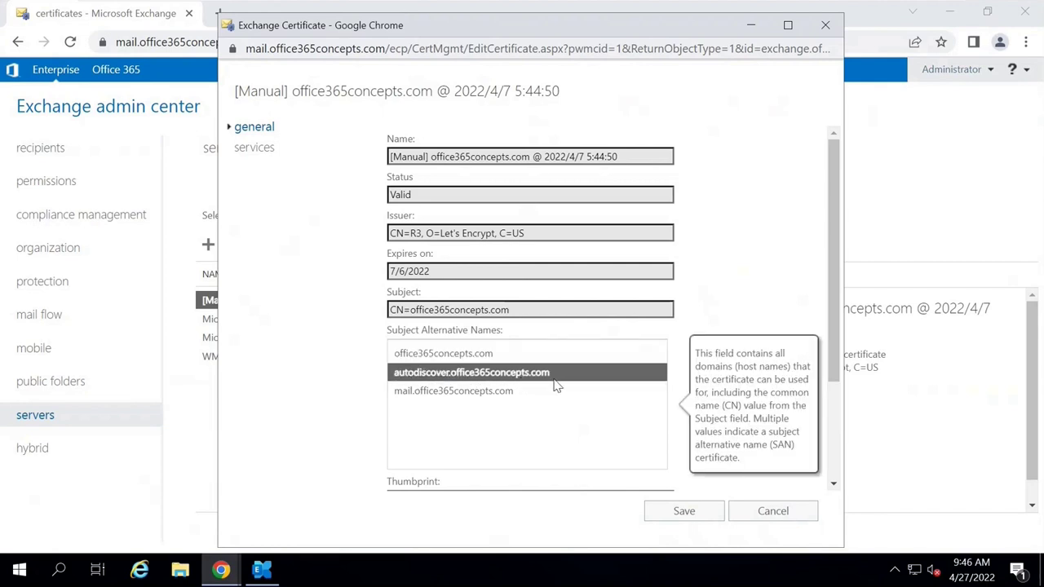
click(441, 393)
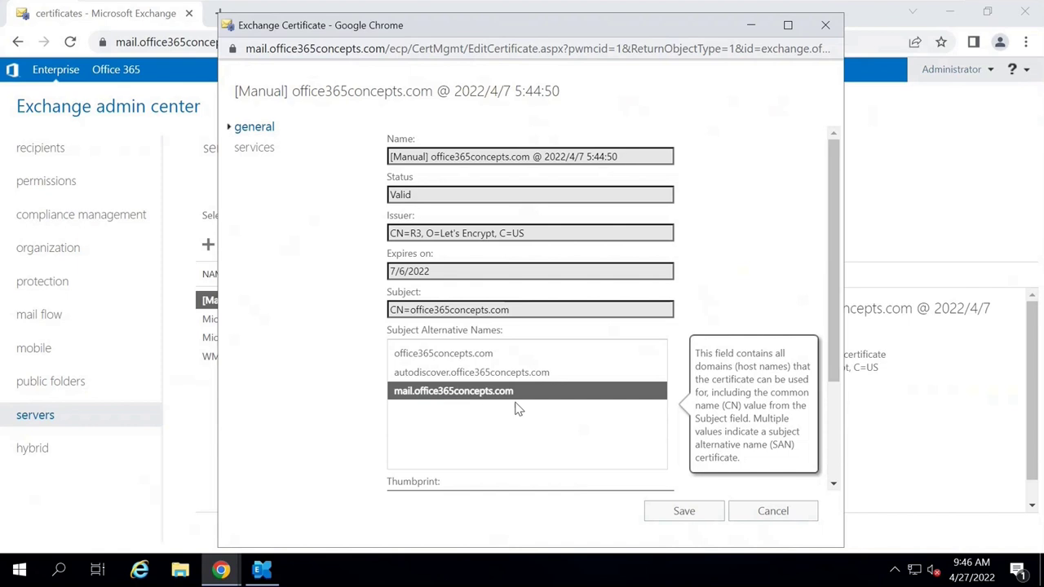
click(743, 504)
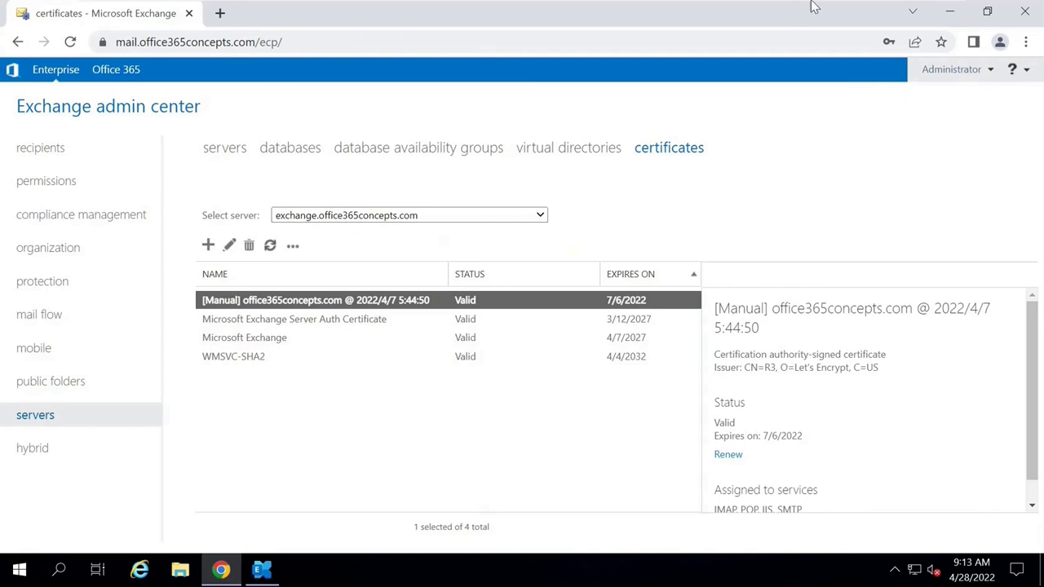
mouse_move(813, 7)
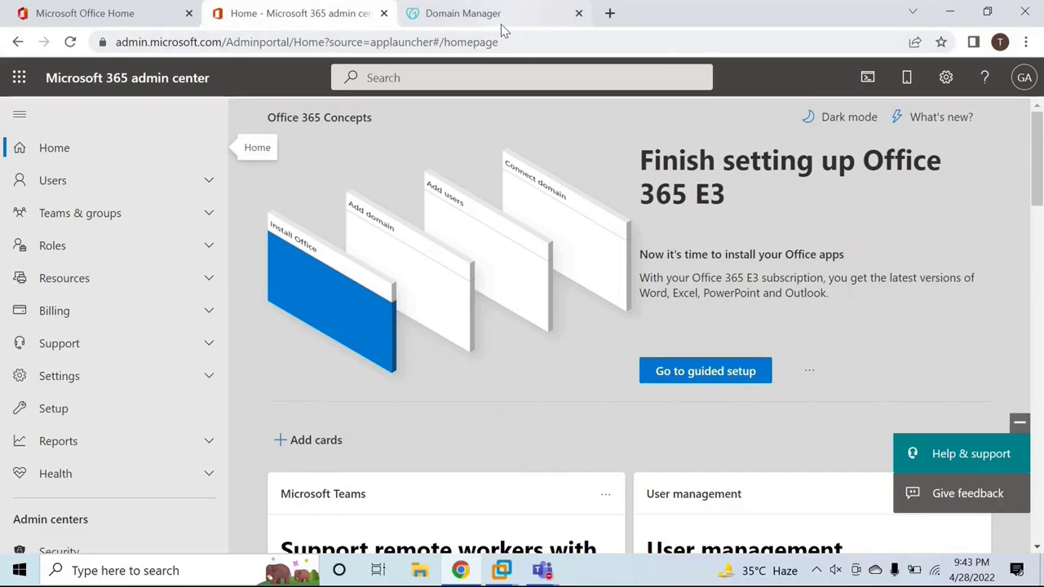
Verify the autodiscover CNAME points to mail.office365concepts.com, then return to Microsoft 365 home.
click(501, 14)
scroll(519, 264, down, 1)
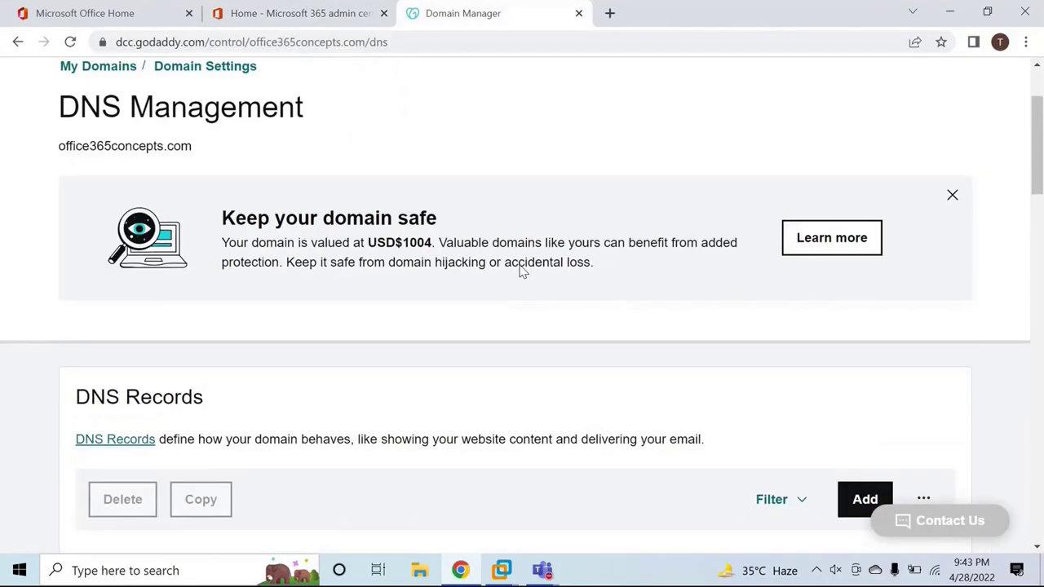
scroll(449, 252, down, 7)
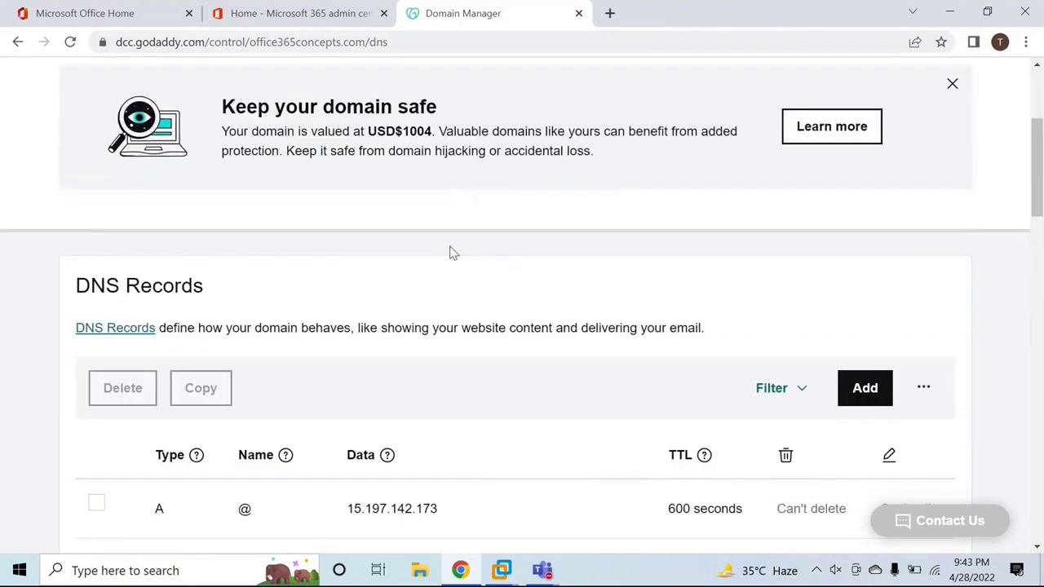
drag(239, 323, 508, 319)
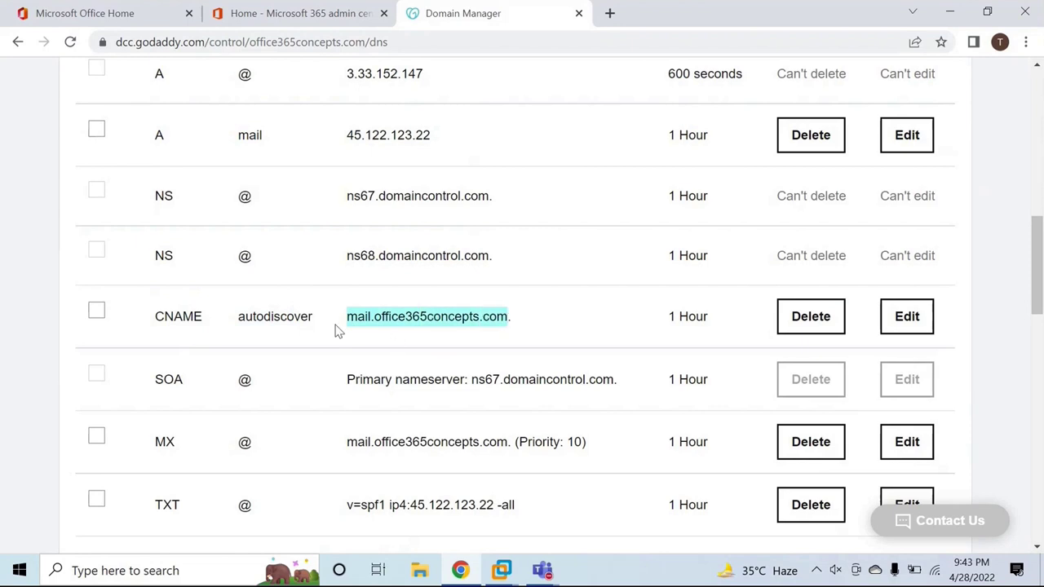
drag(155, 318, 504, 319)
click(389, 276)
click(298, 14)
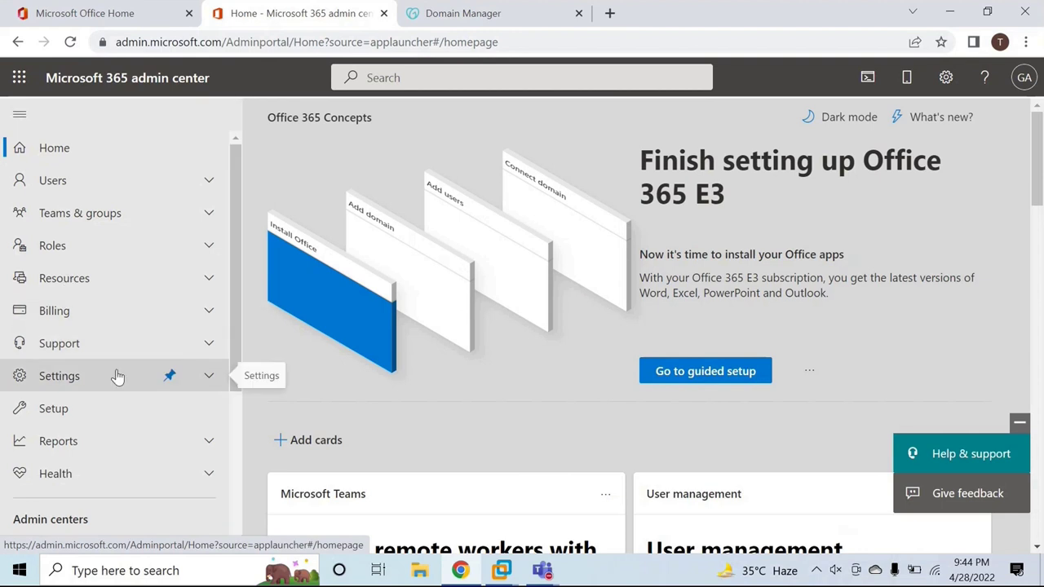
Review the active Office 365 E3 Trial under Billing > Your products, then switch to Exchange admin center.
click(112, 311)
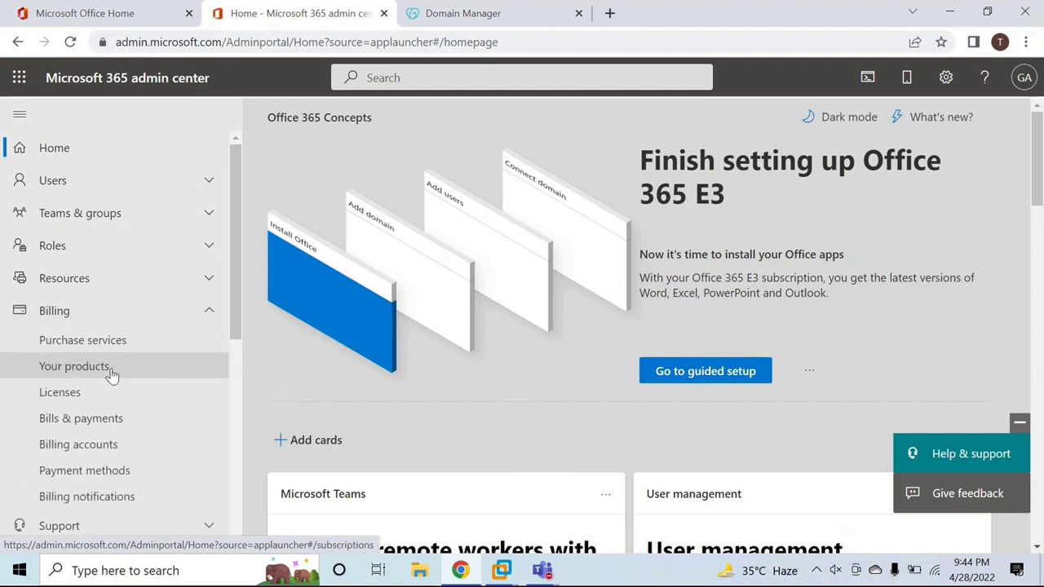
click(98, 367)
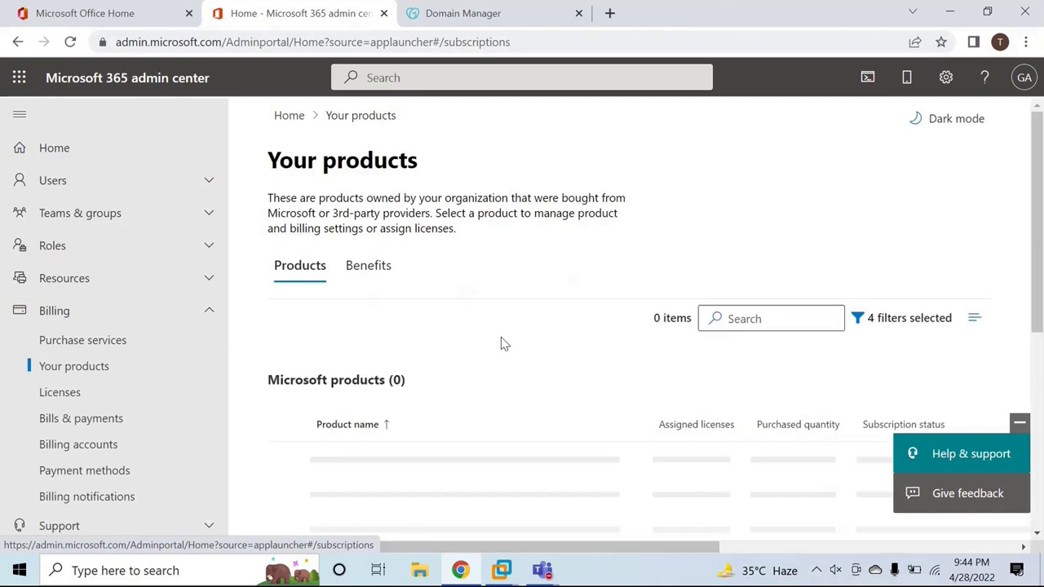
click(1020, 422)
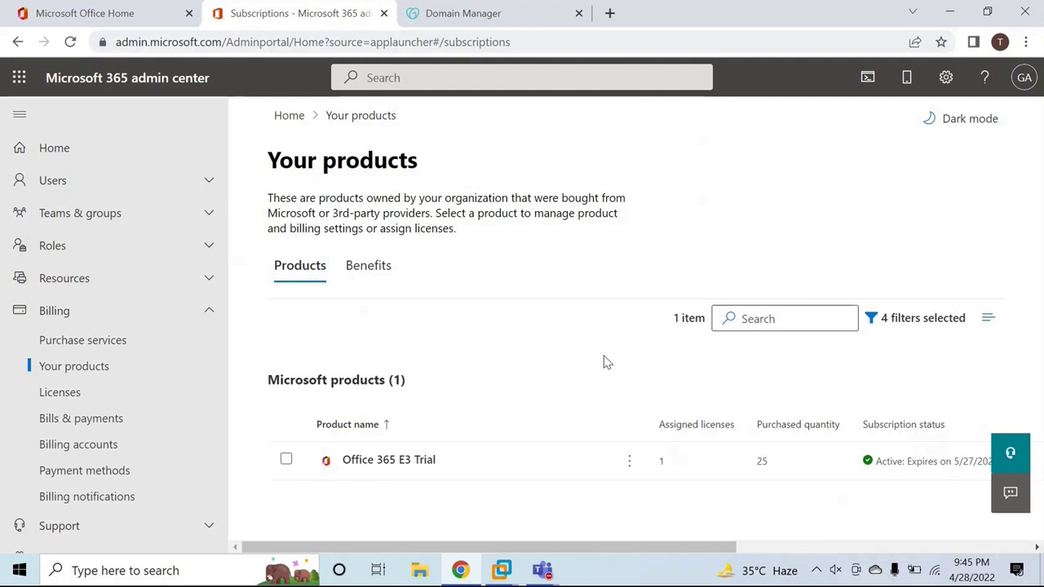
click(152, 312)
scroll(126, 371, down, 3)
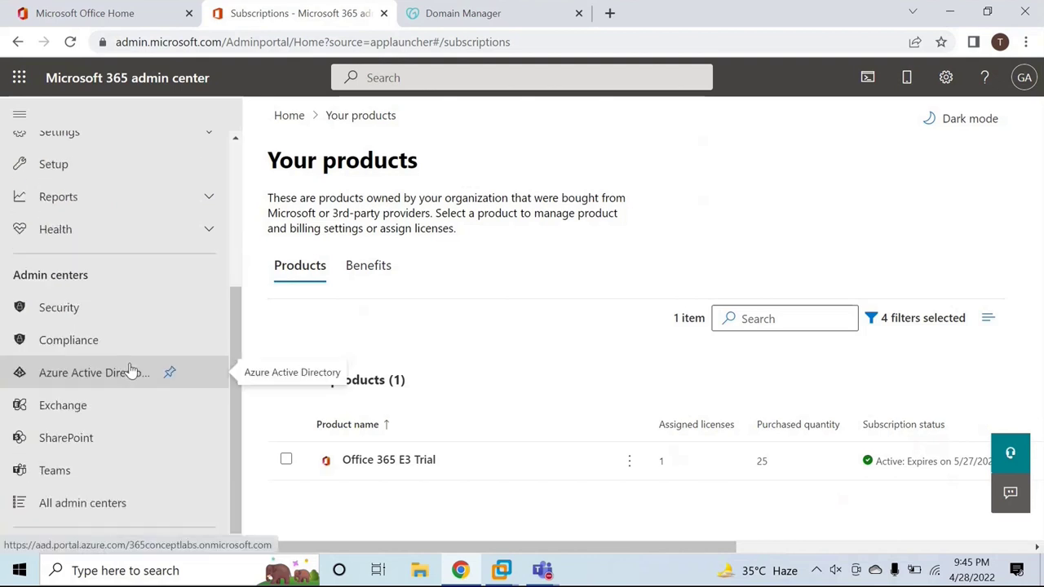
scroll(131, 371, up, 2)
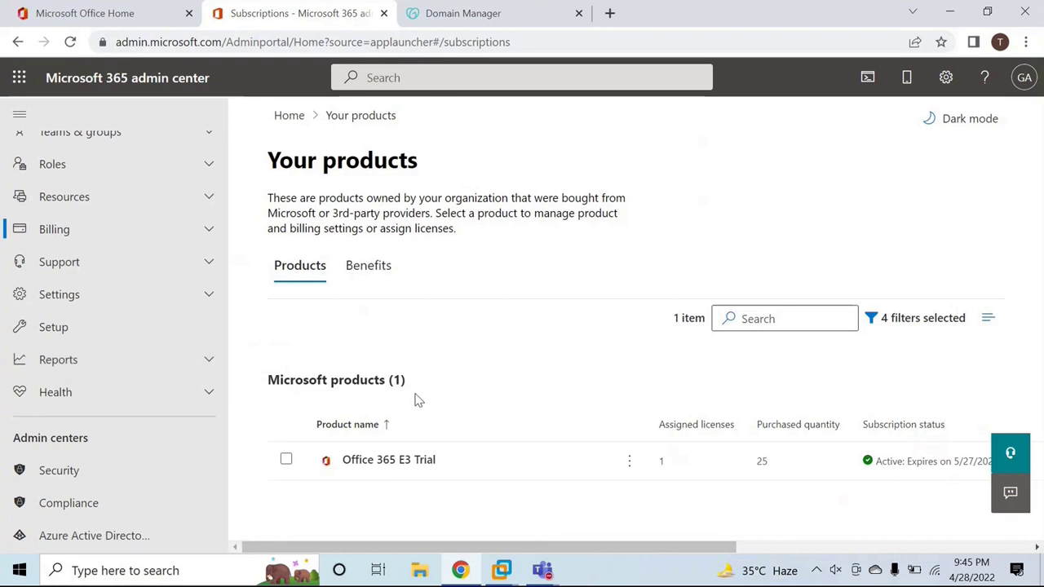
mouse_move(499, 569)
click(612, 484)
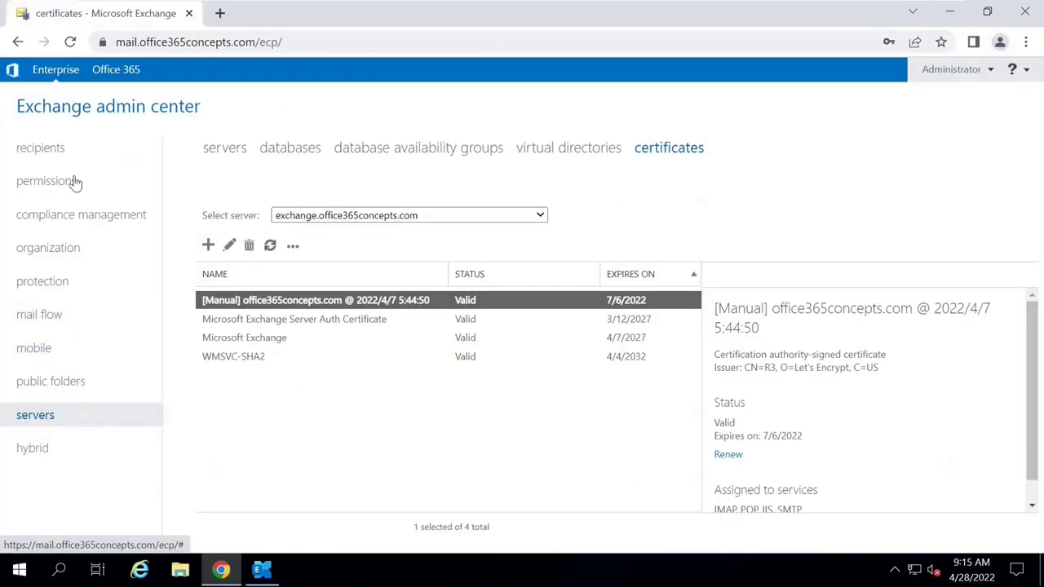
View the recipients list showing 5 user mailboxes including Administrator.
click(46, 148)
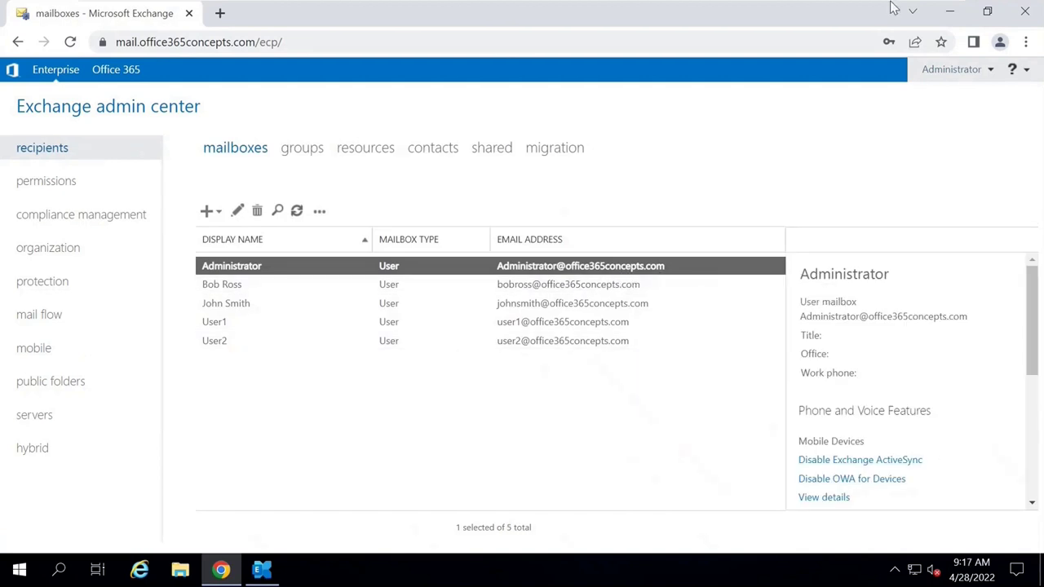
mouse_move(896, 10)
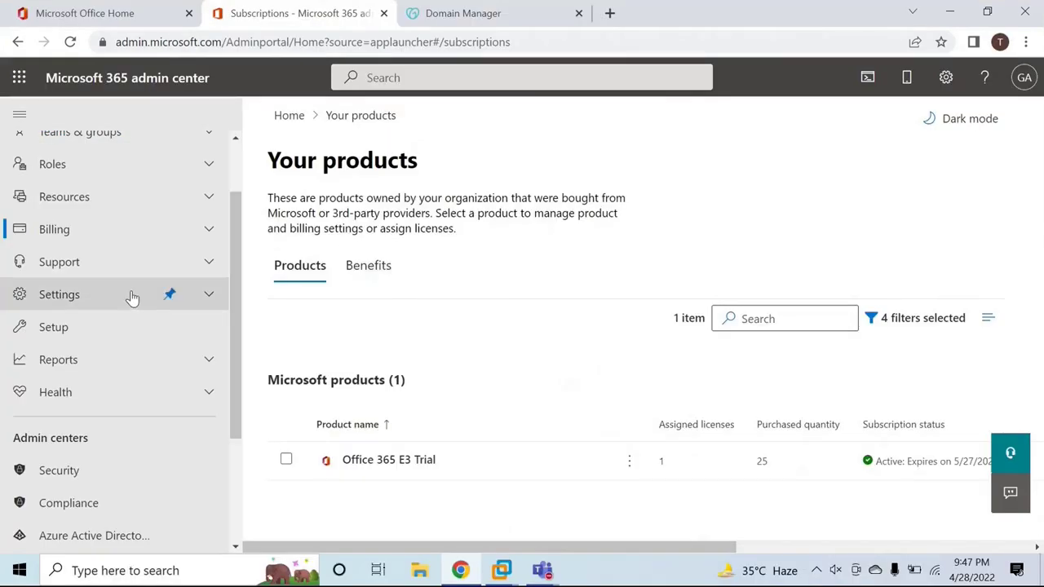
Add office365concepts.com as a new domain under Settings > Domains.
scroll(130, 297, up, 2)
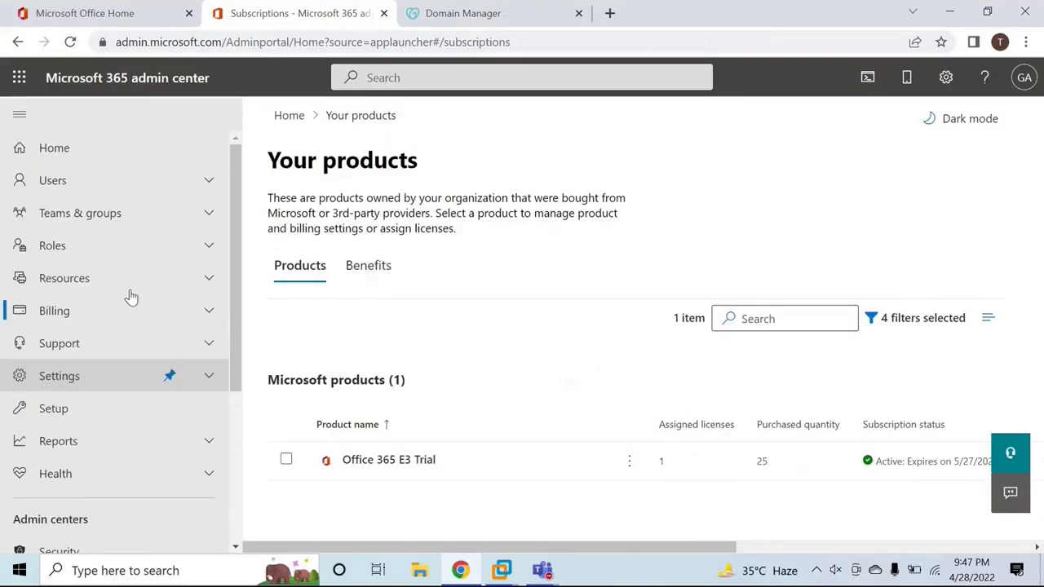
click(88, 376)
click(80, 406)
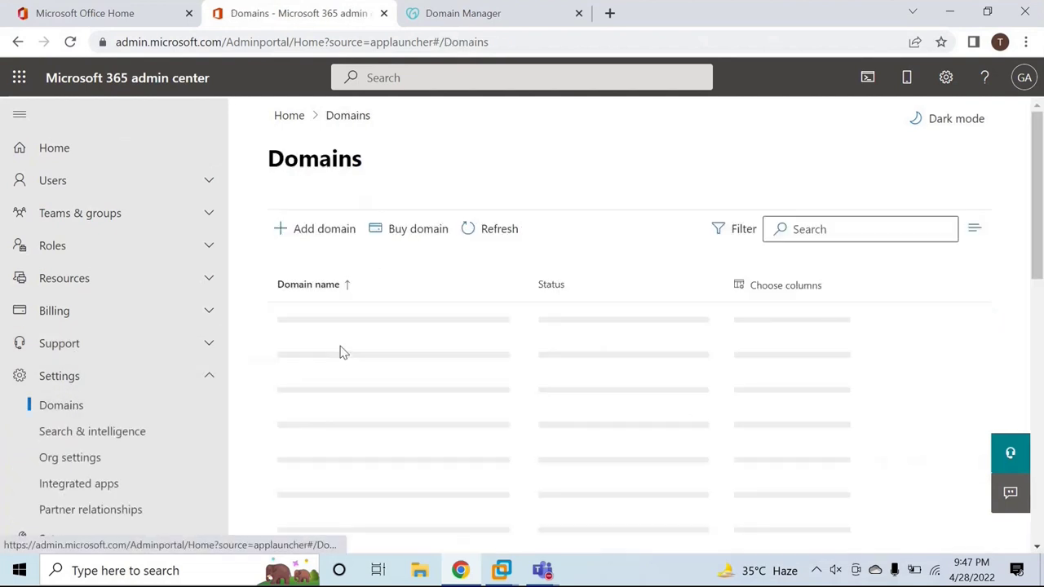
click(336, 231)
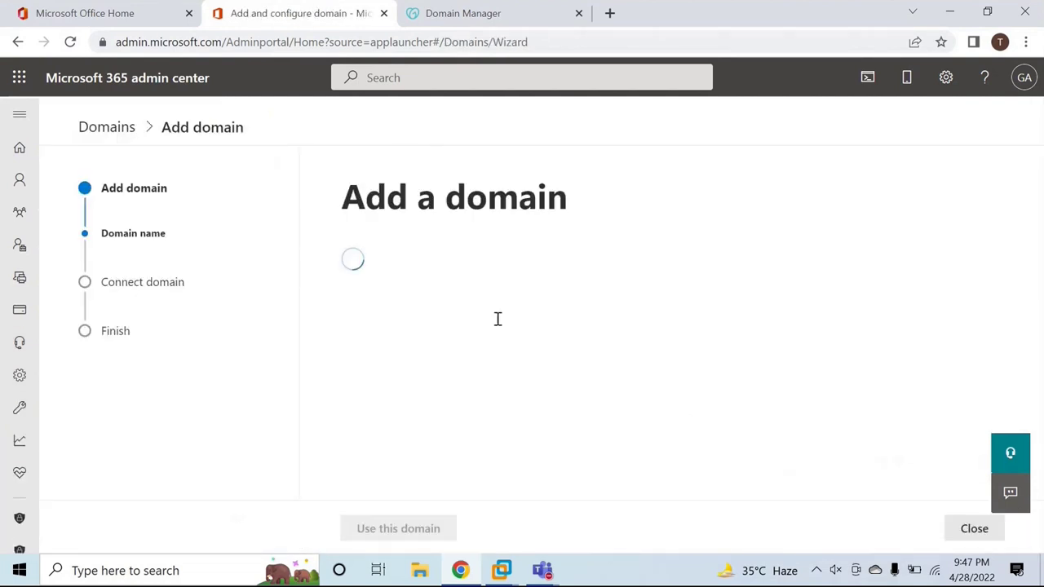
text(offic)
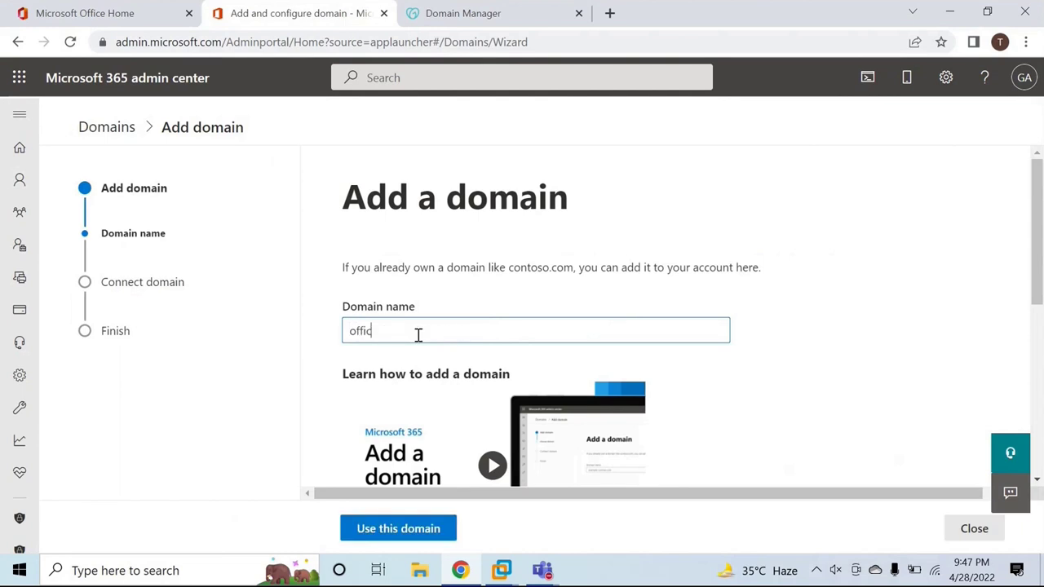
text(e365concepts.com)
click(396, 529)
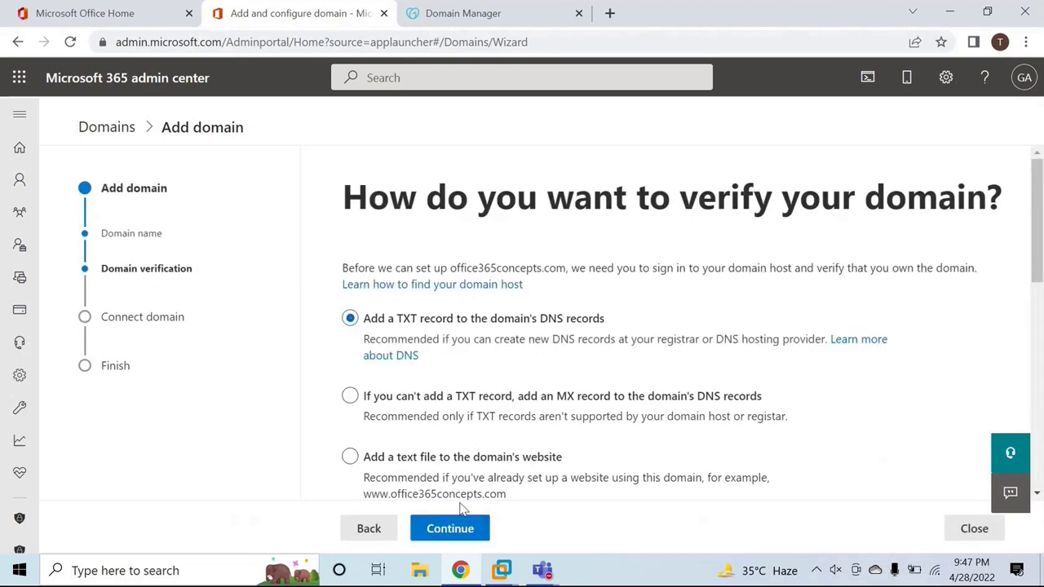
Choose TXT record verification and copy the TXT verification value.
click(436, 527)
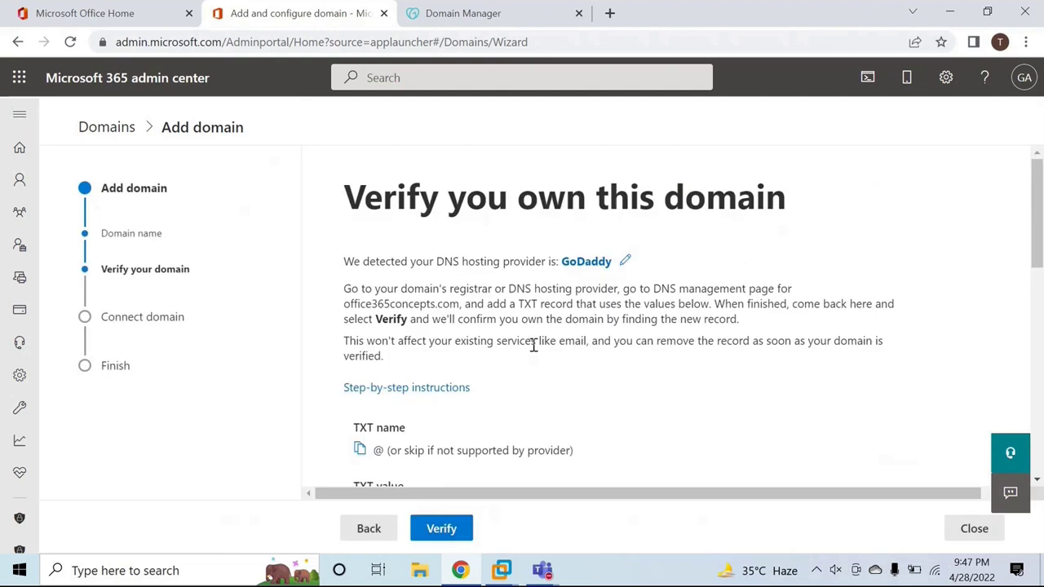
scroll(531, 359, down, 1)
scroll(532, 359, down, 1)
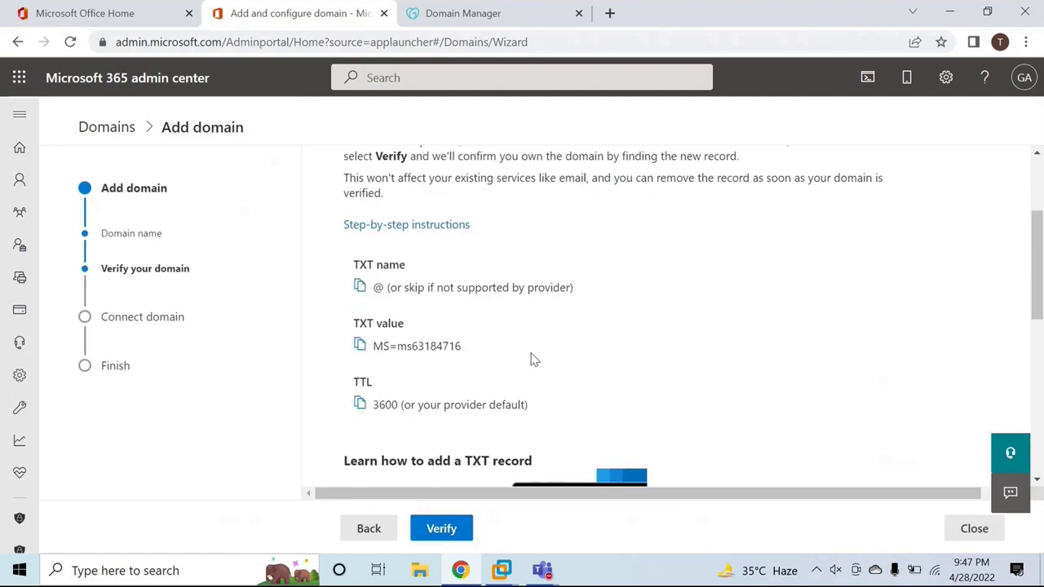
click(360, 344)
click(360, 346)
Copy the MS=ms63184716 verification value and go to GoDaddy DNS Management.
drag(380, 345, 460, 346)
click(375, 346)
click(506, 29)
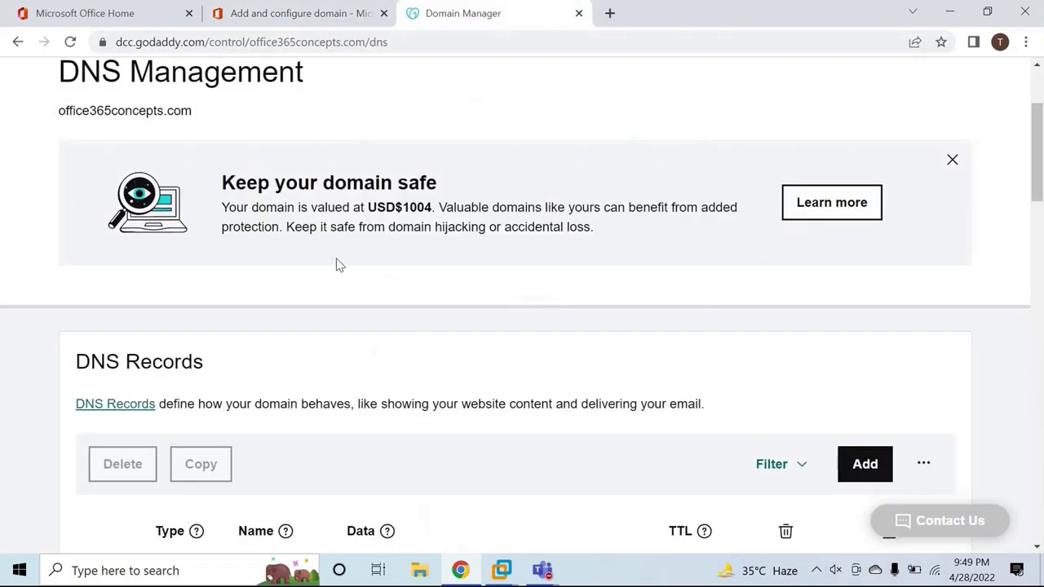
scroll(389, 296, down, 6)
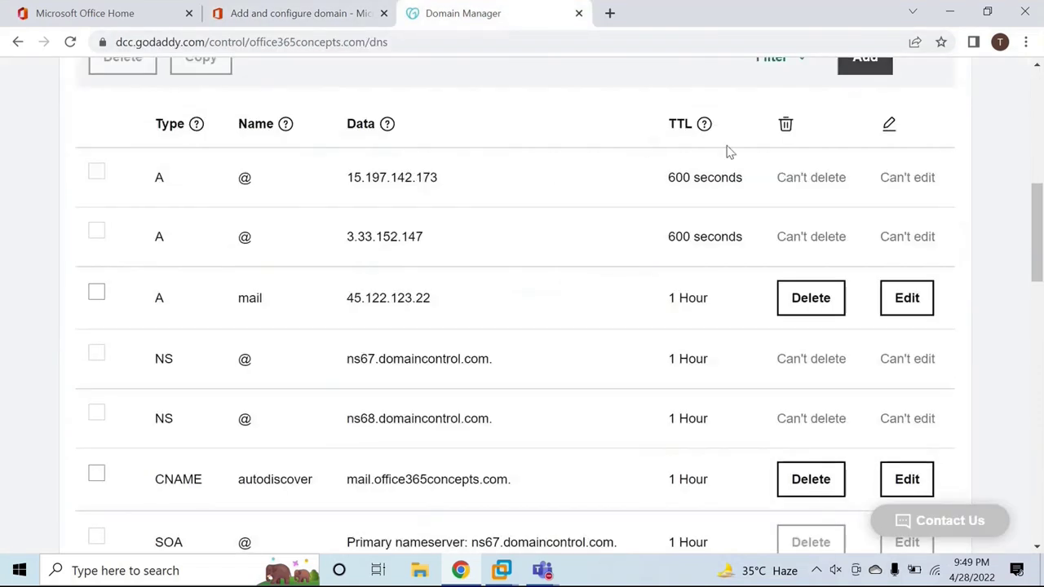
scroll(355, 249, up, 2)
Add a TXT record named @ with value MS=ms63184716 and a 1 Hour TTL.
click(842, 229)
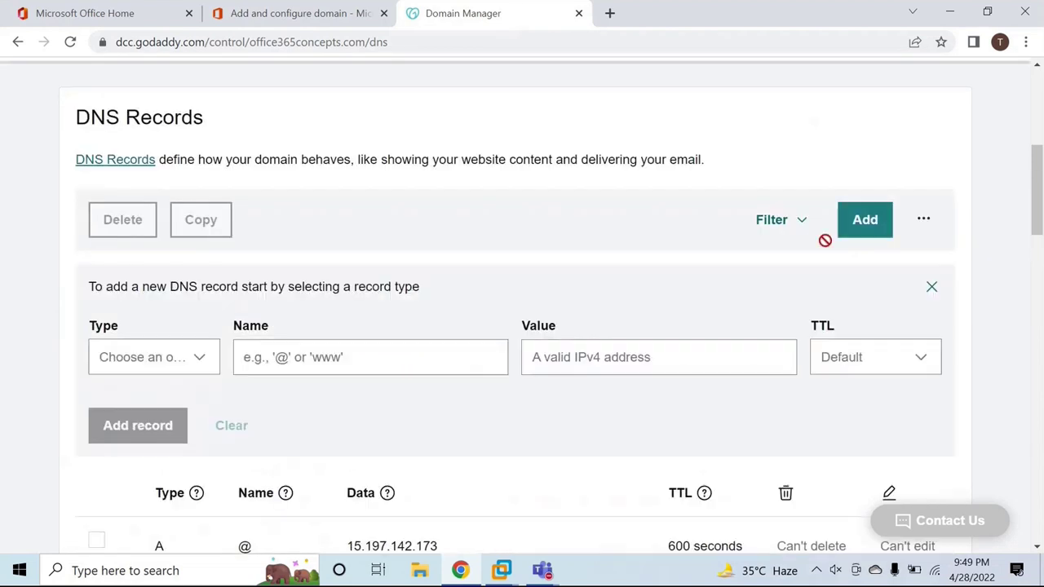
click(204, 359)
scroll(123, 363, down, 1)
click(122, 365)
click(292, 114)
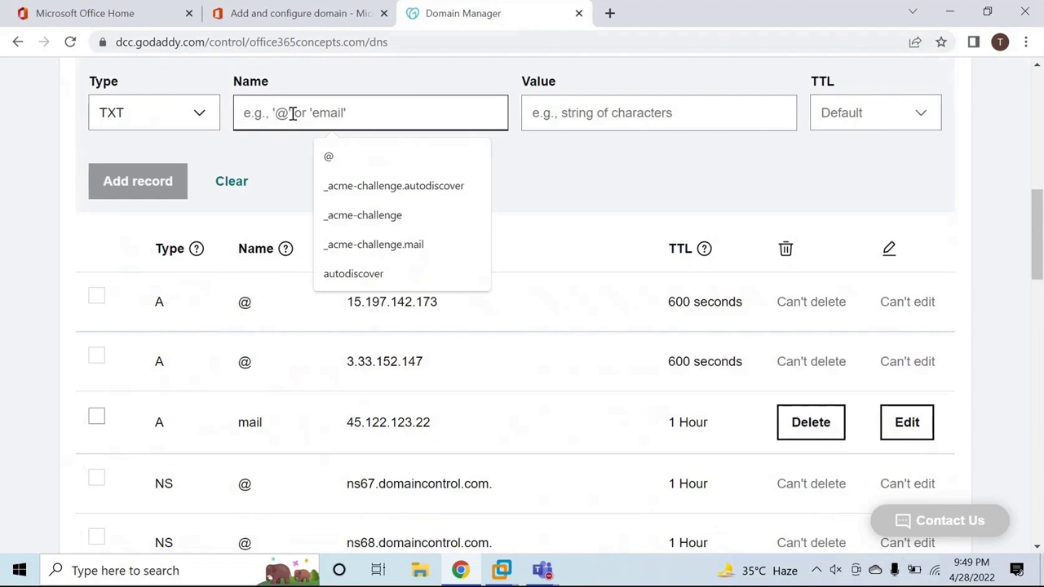
text(2)
key(BackSpace)
text(@)
click(576, 121)
key(ctrl+v)
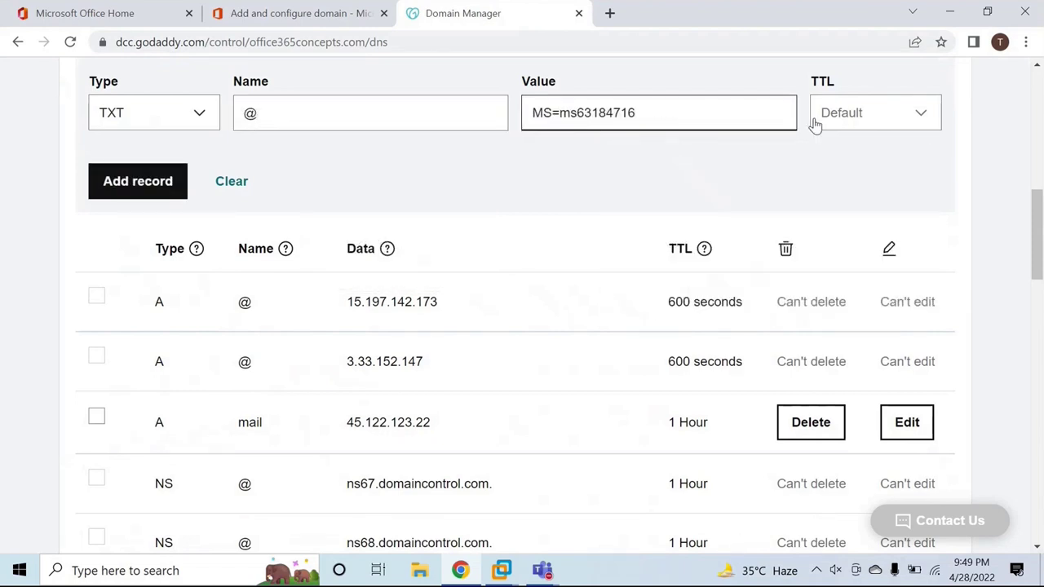
click(815, 122)
click(836, 186)
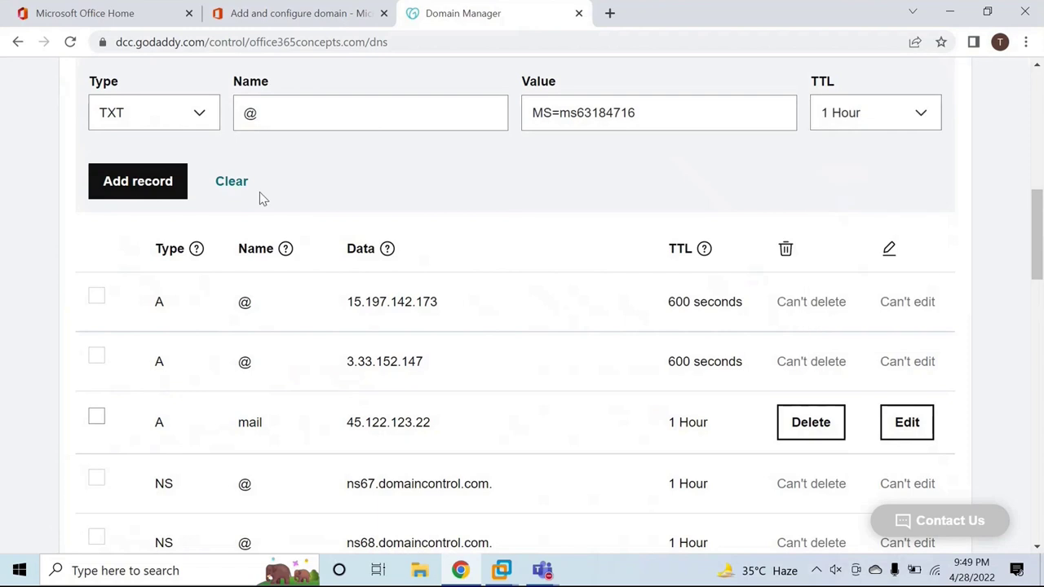
click(130, 183)
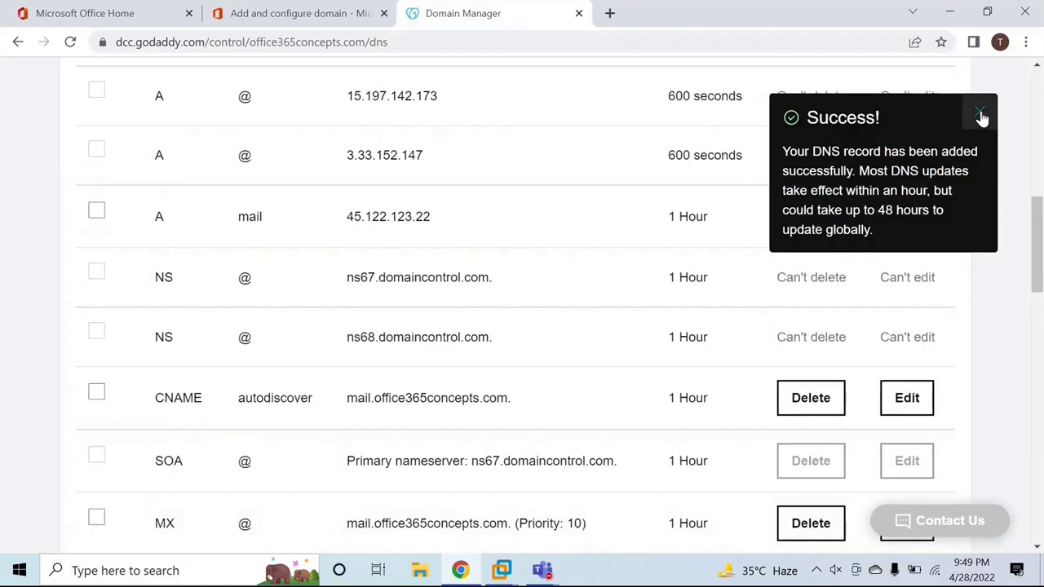
Check the new TXT record in the DNS list and return to Microsoft 365 verification.
click(979, 110)
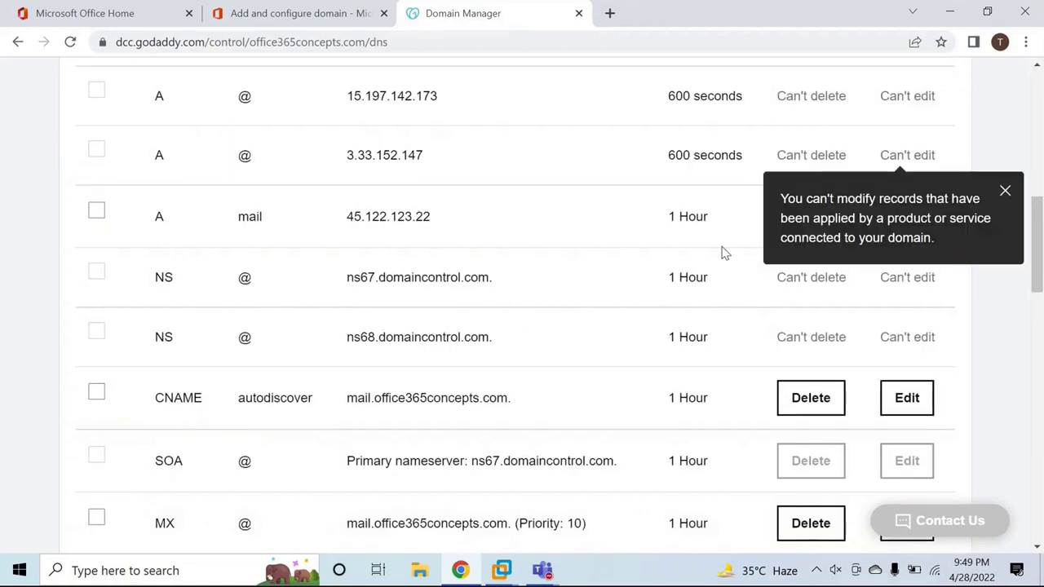
scroll(725, 253, down, 2)
drag(529, 426, 383, 423)
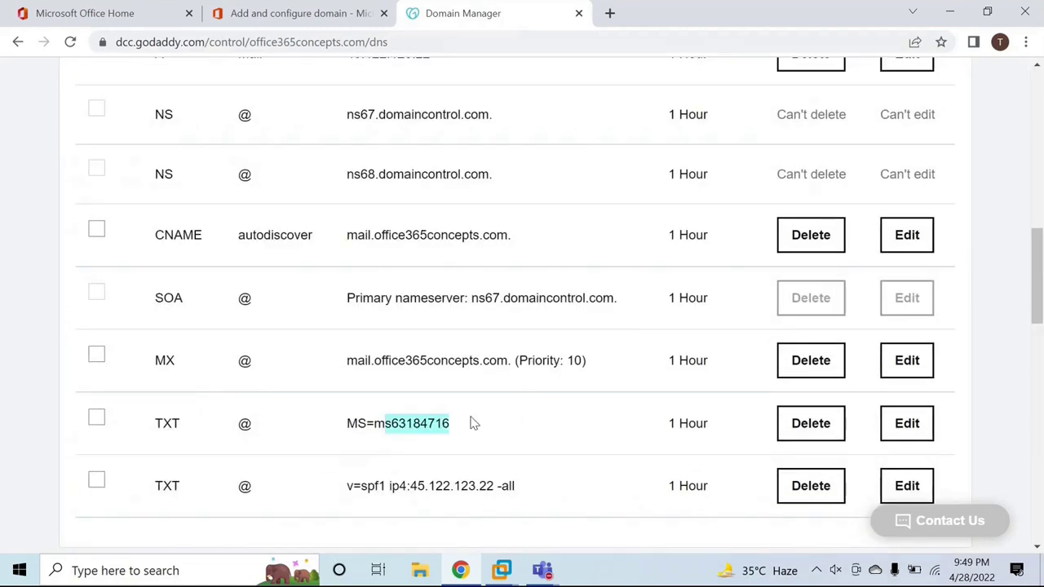
click(314, 18)
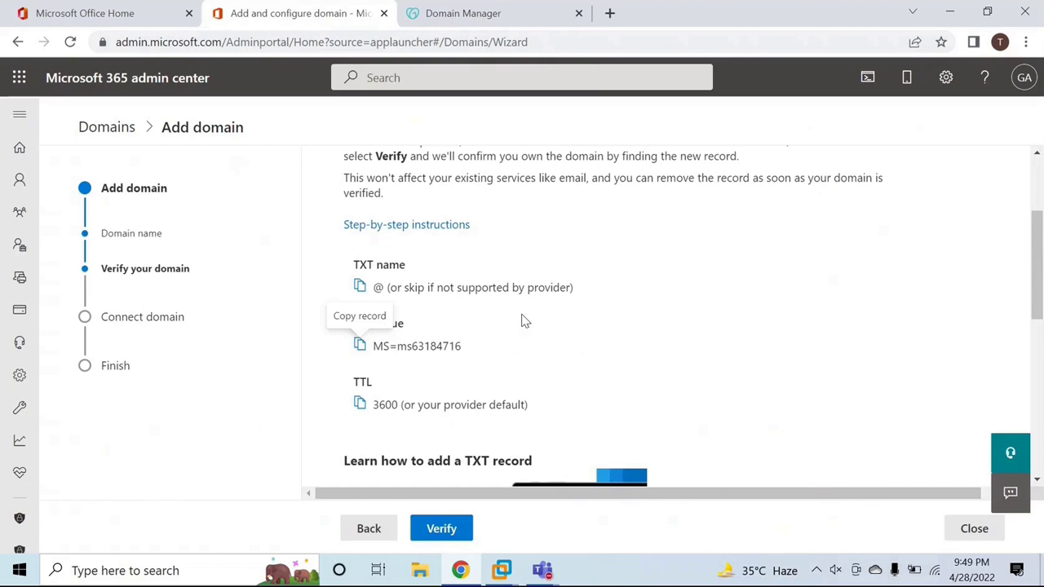
Verify office365concepts.com, review the expected TXT records, and close the domain setup wizard.
click(443, 530)
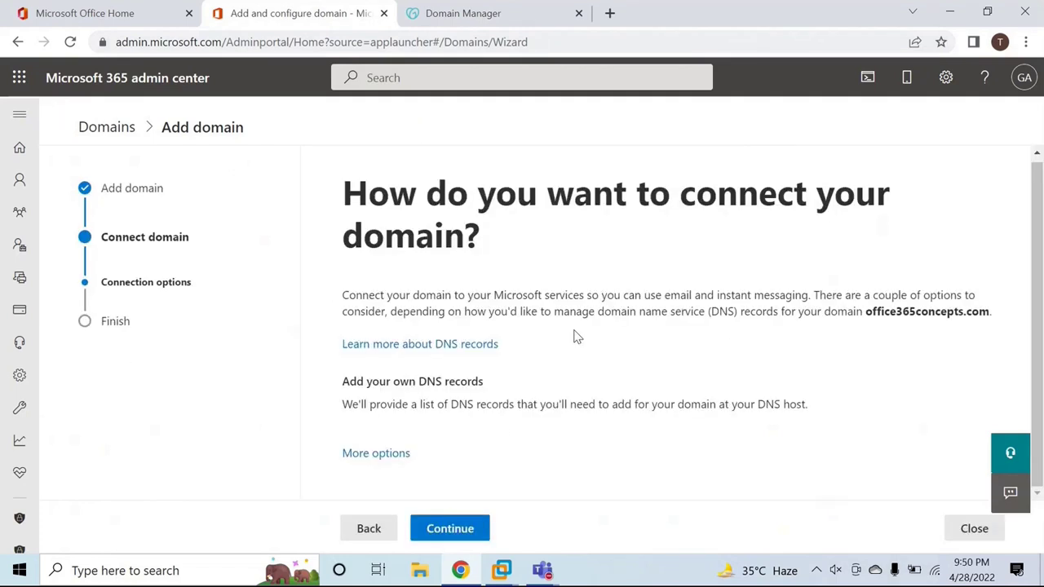
click(463, 530)
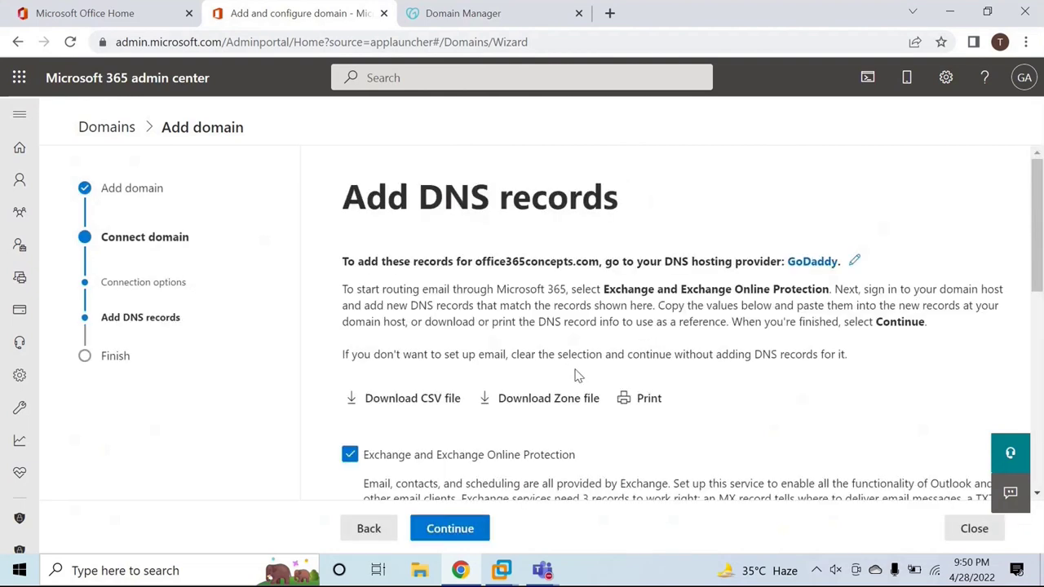
scroll(576, 373, down, 8)
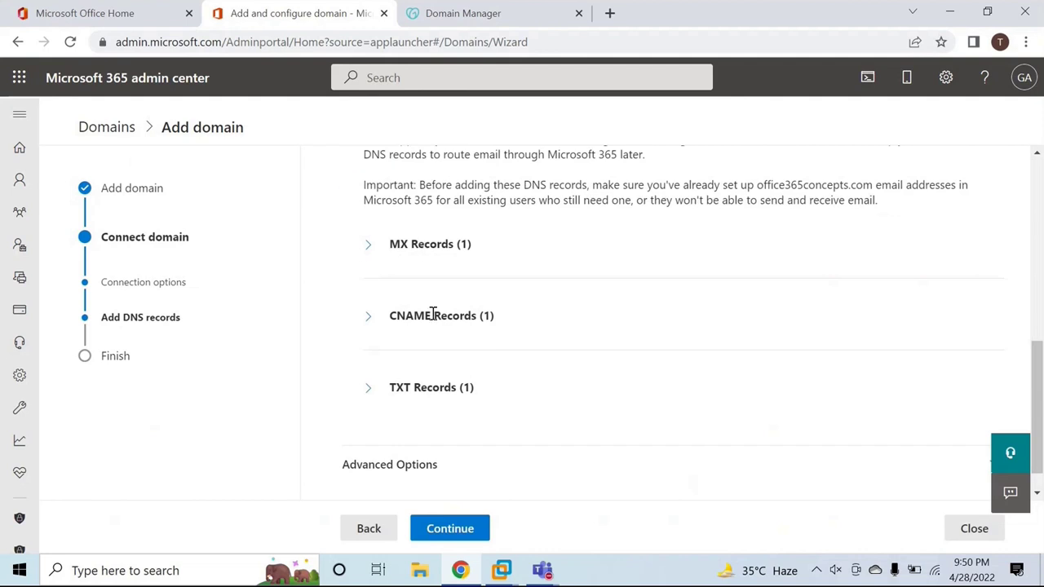
click(370, 391)
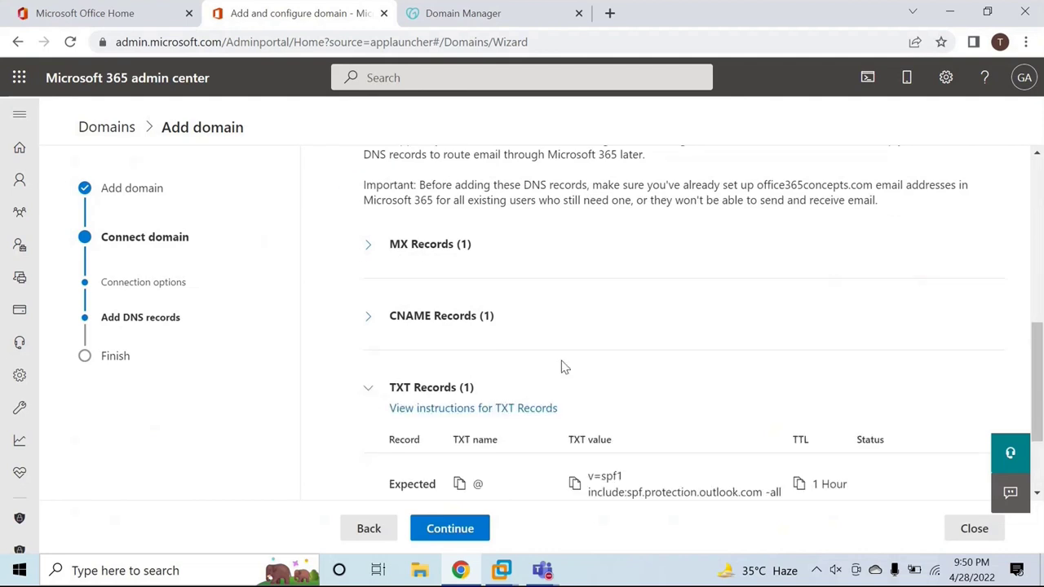
scroll(632, 385, down, 2)
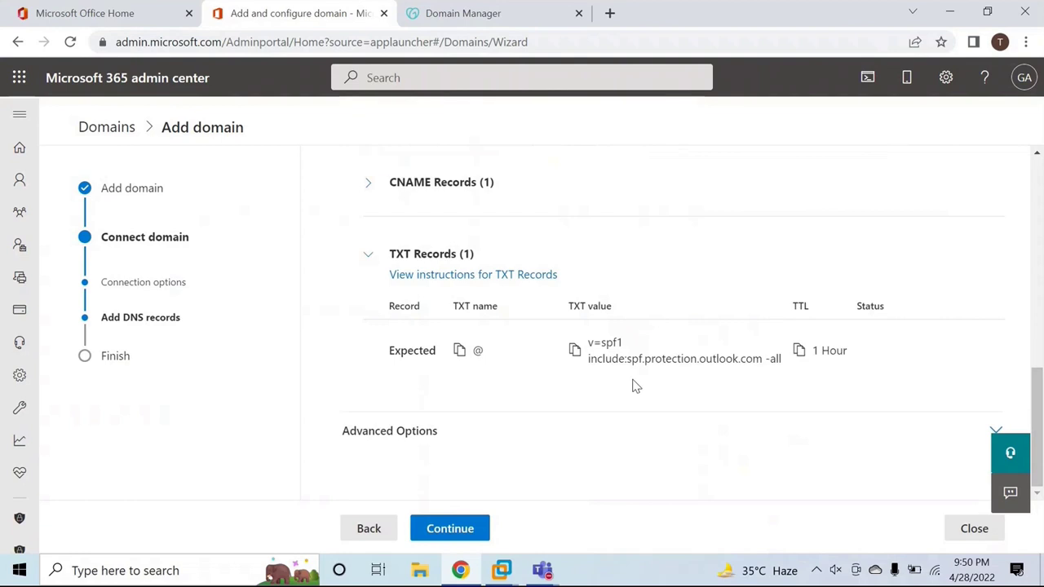
click(974, 528)
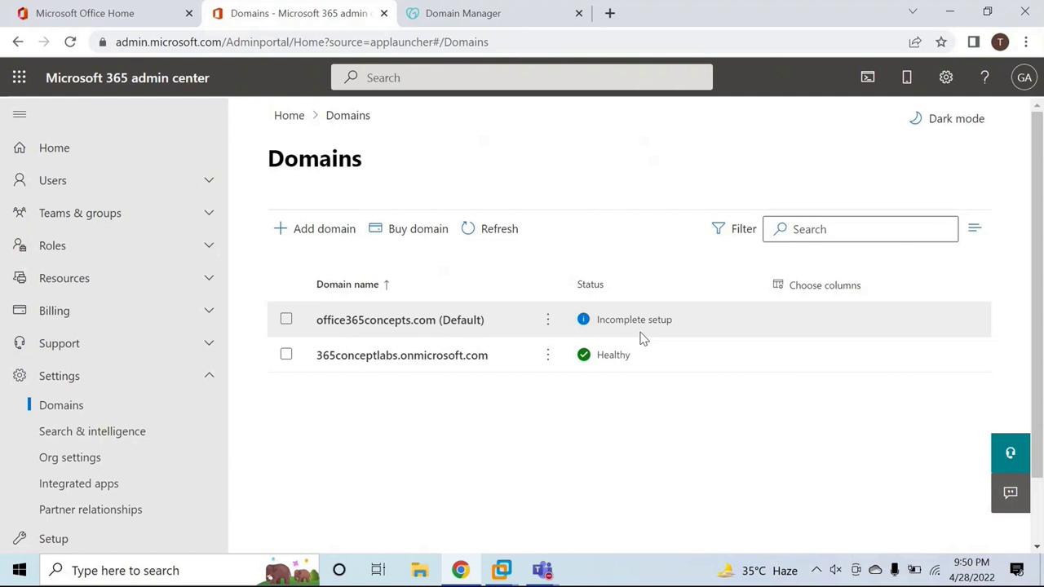
Confirm the domain shows Incomplete setup, collapse Settings, and switch to the DC remote desktop.
drag(602, 322, 678, 331)
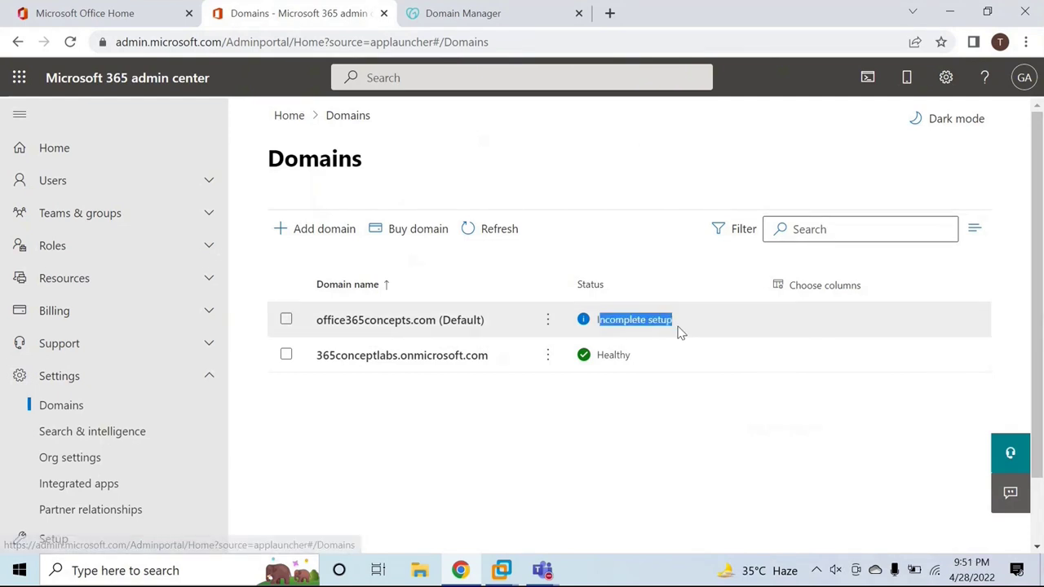
click(105, 412)
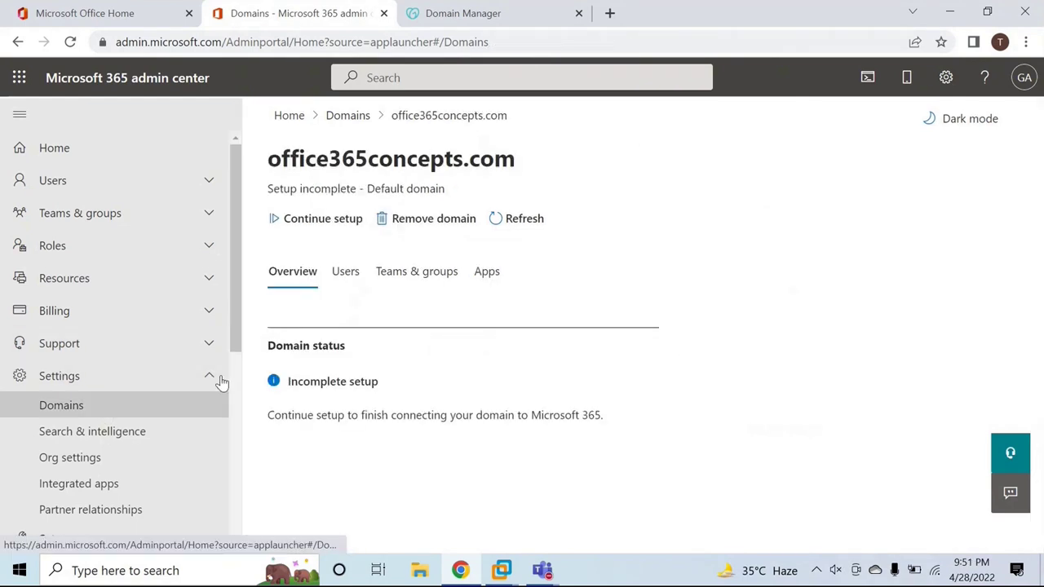
click(112, 388)
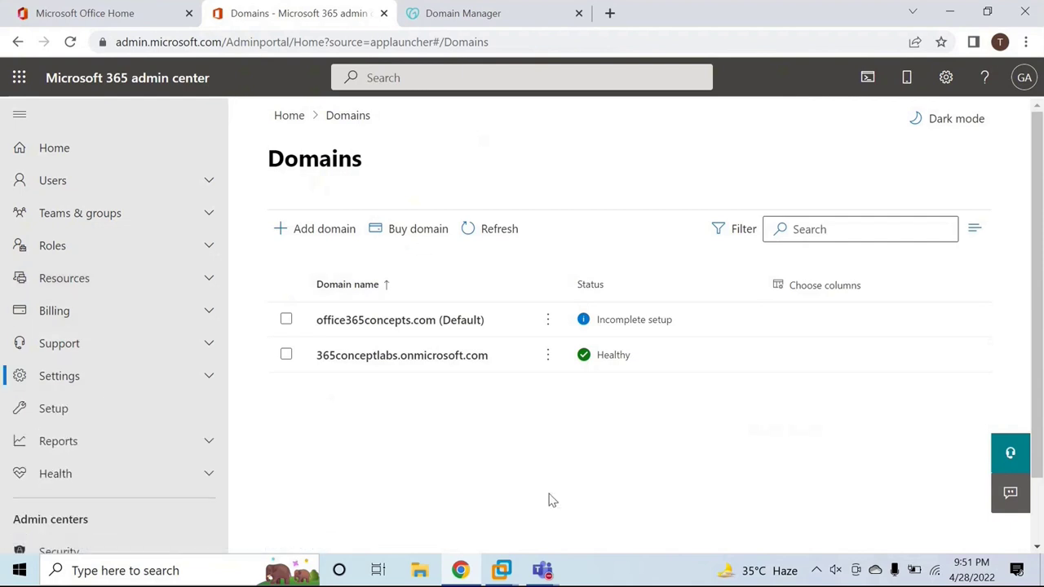
mouse_move(511, 571)
click(501, 479)
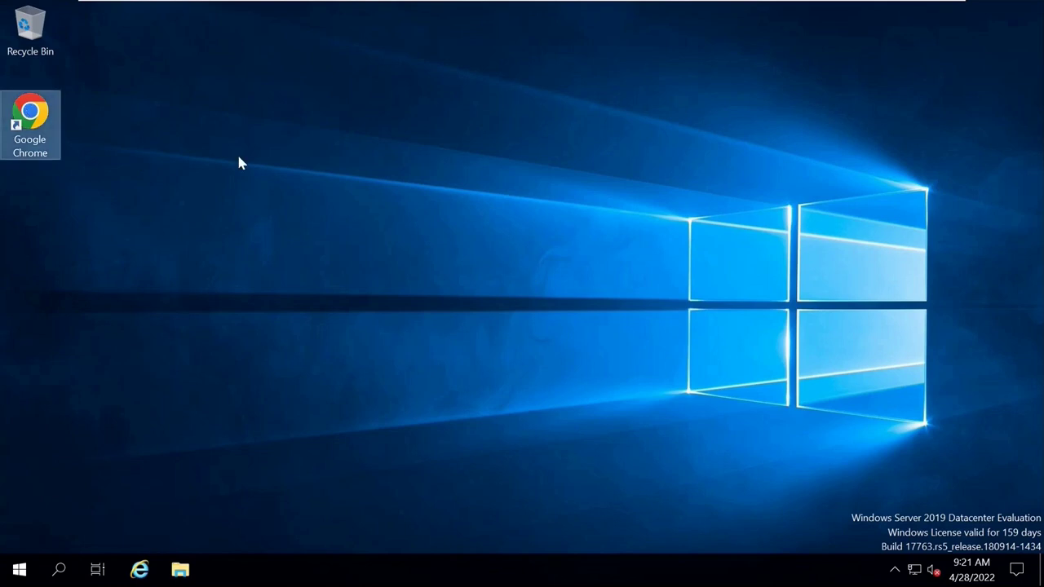
Search Chrome for Azure AD Connect and download AzureADConnect.msi from Microsoft's download page.
key(Return)
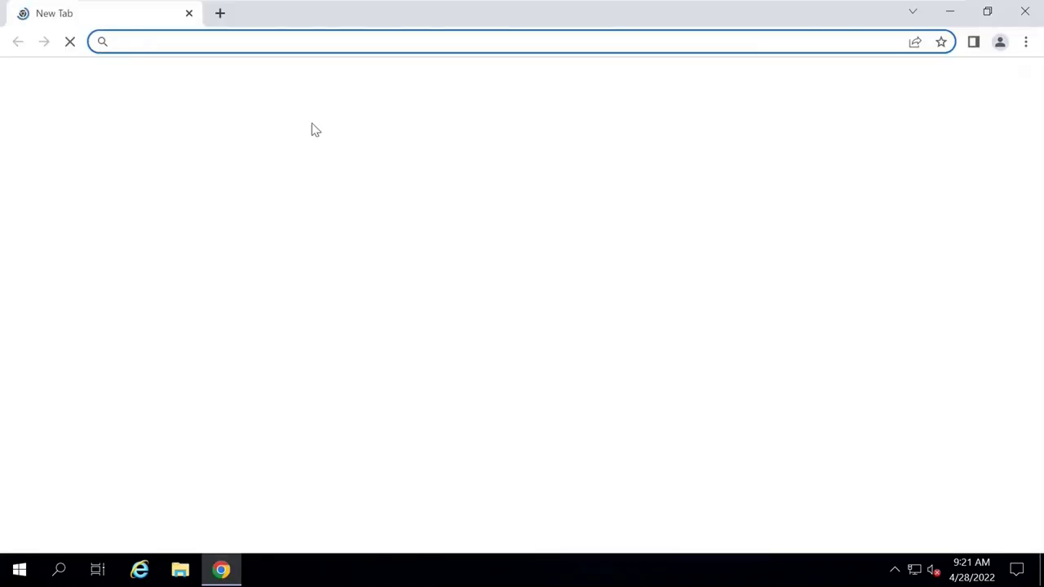
text(nl)
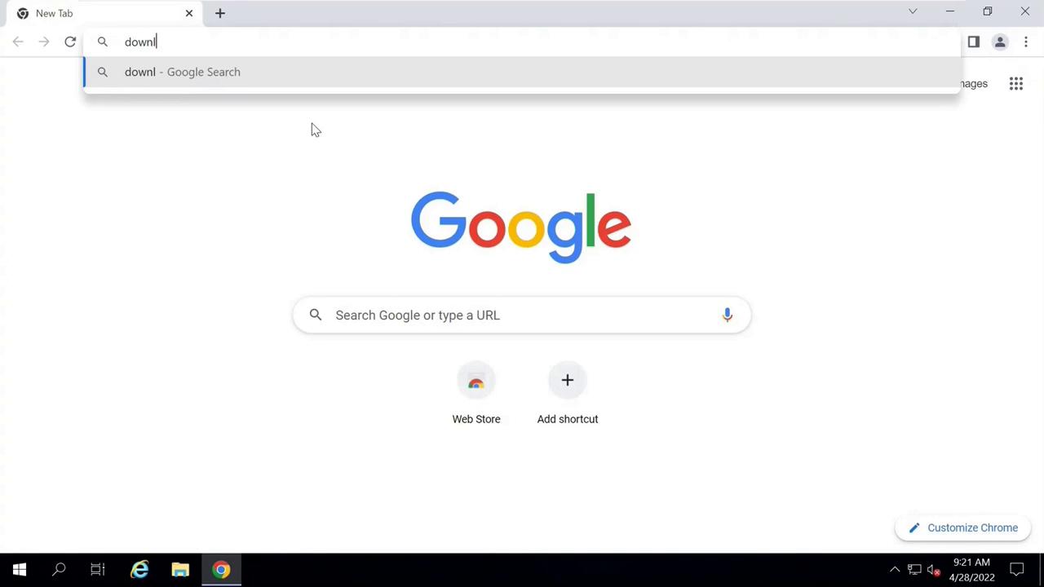
text(oad azjure ad connect)
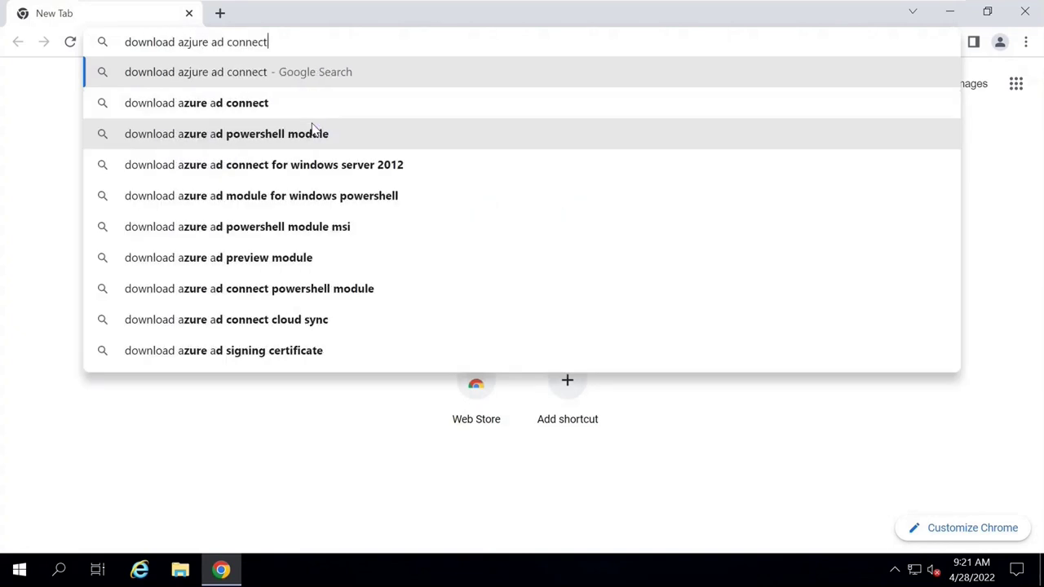
key(Return)
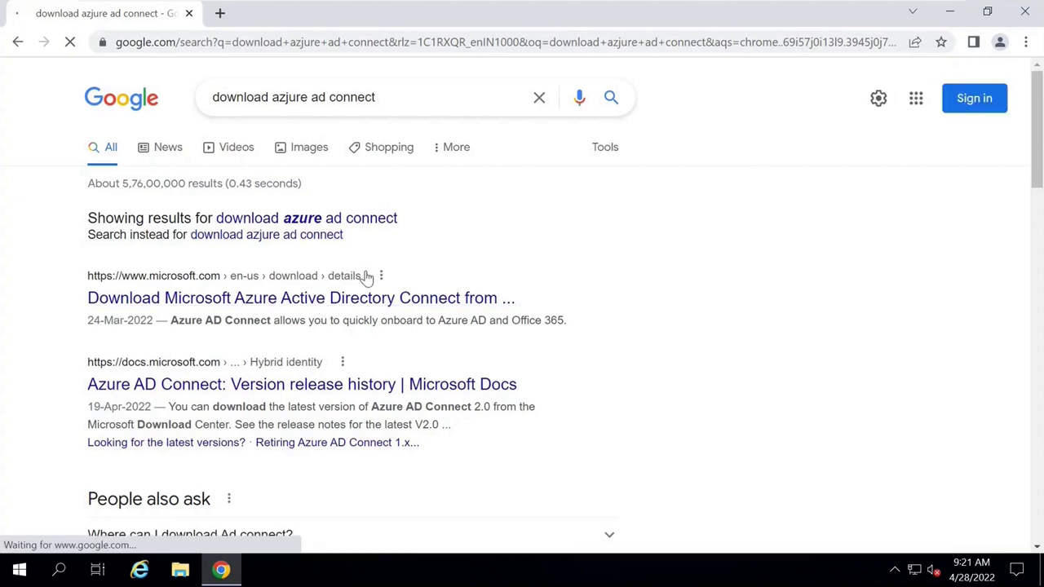
click(367, 277)
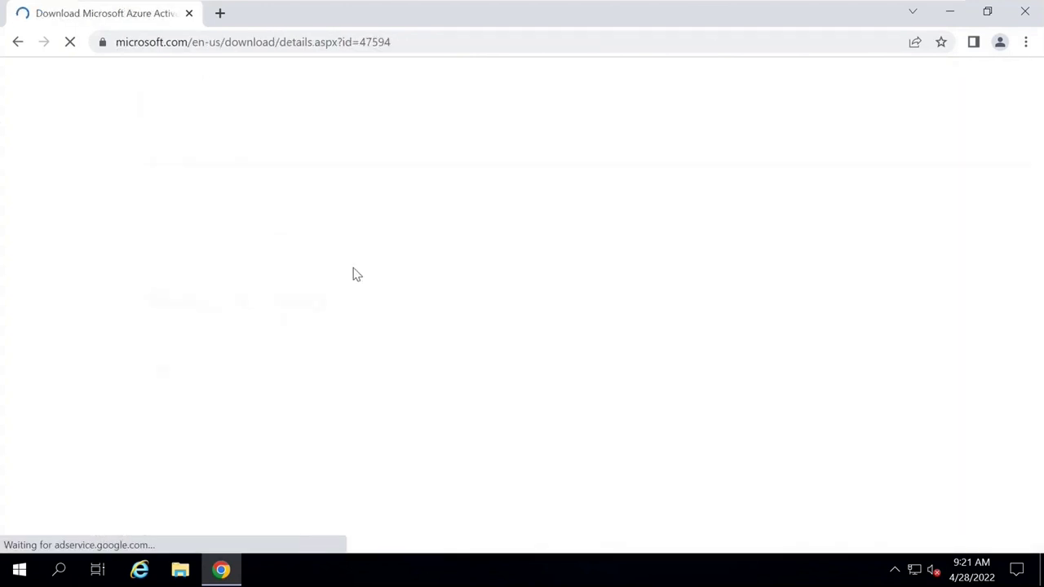
scroll(489, 342, down, 1)
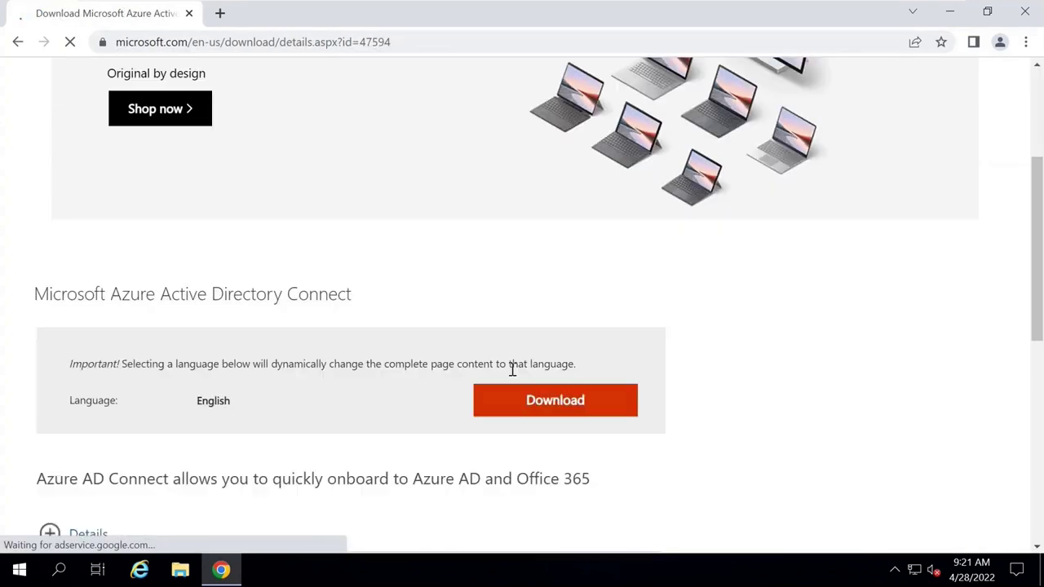
click(534, 402)
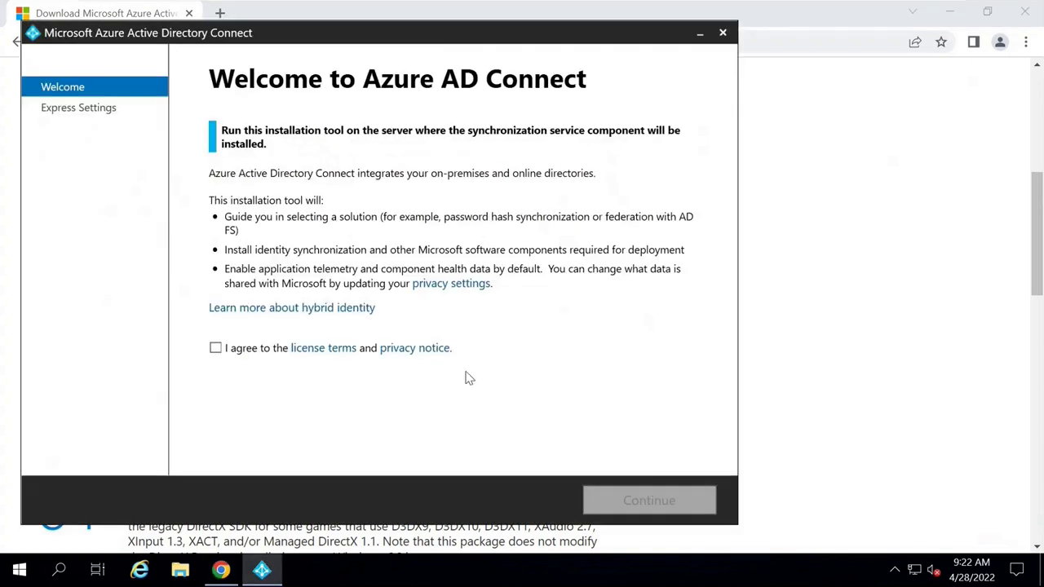
Agree to the license, pick Customize, install required components, and keep Password Hash Synchronization.
click(224, 353)
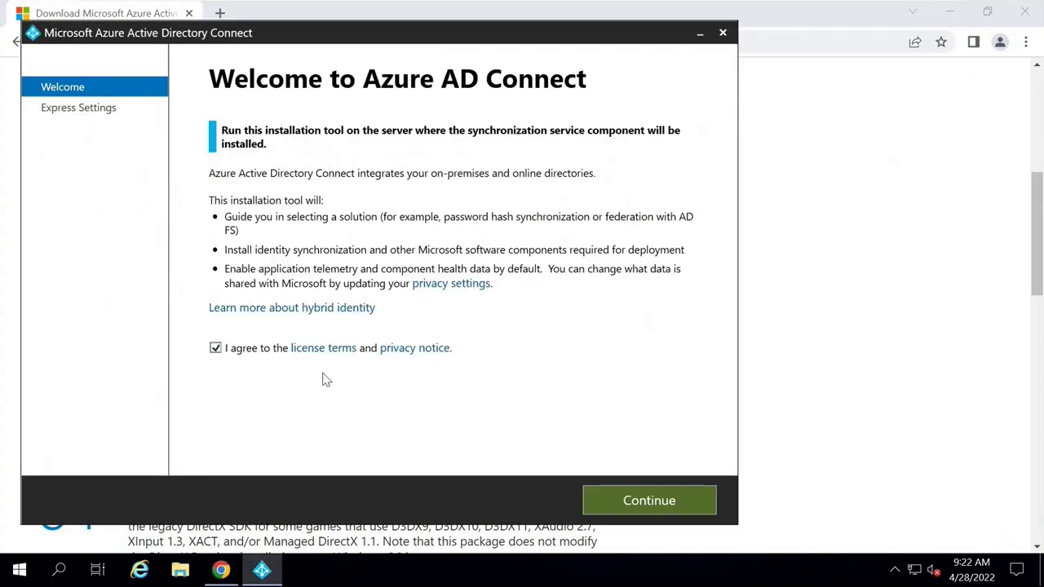
click(614, 500)
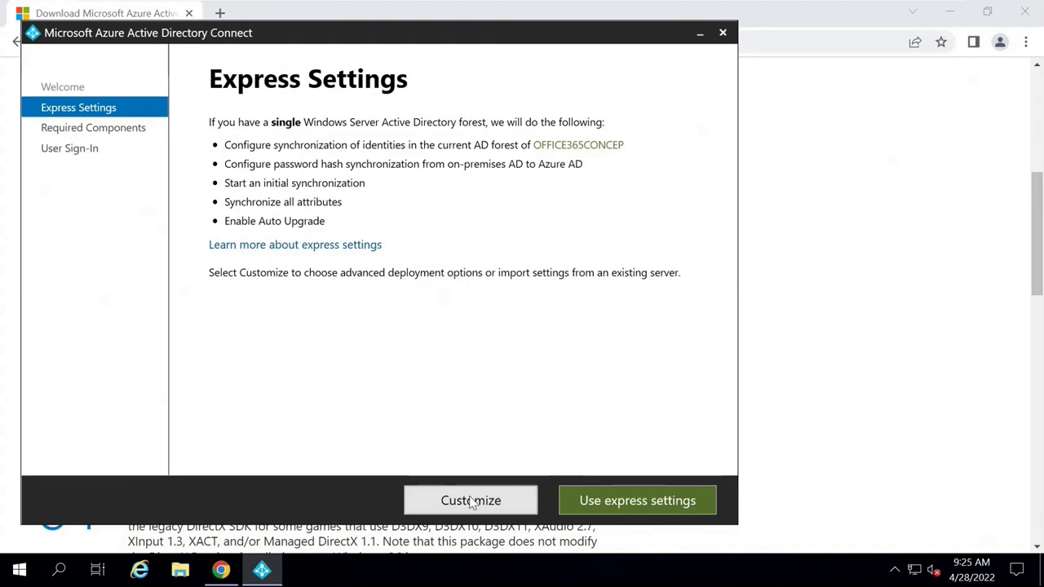
click(473, 500)
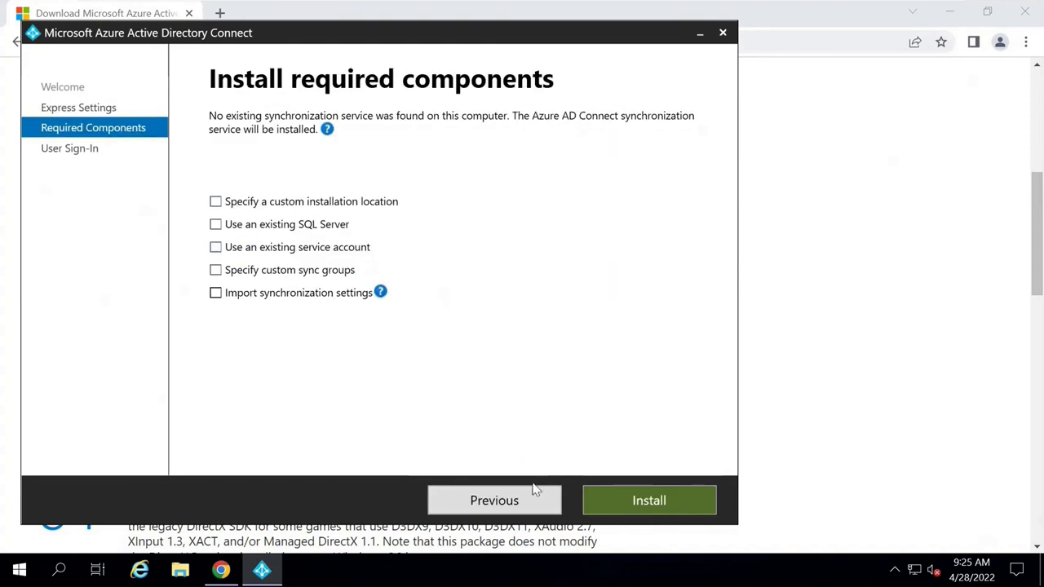
click(601, 502)
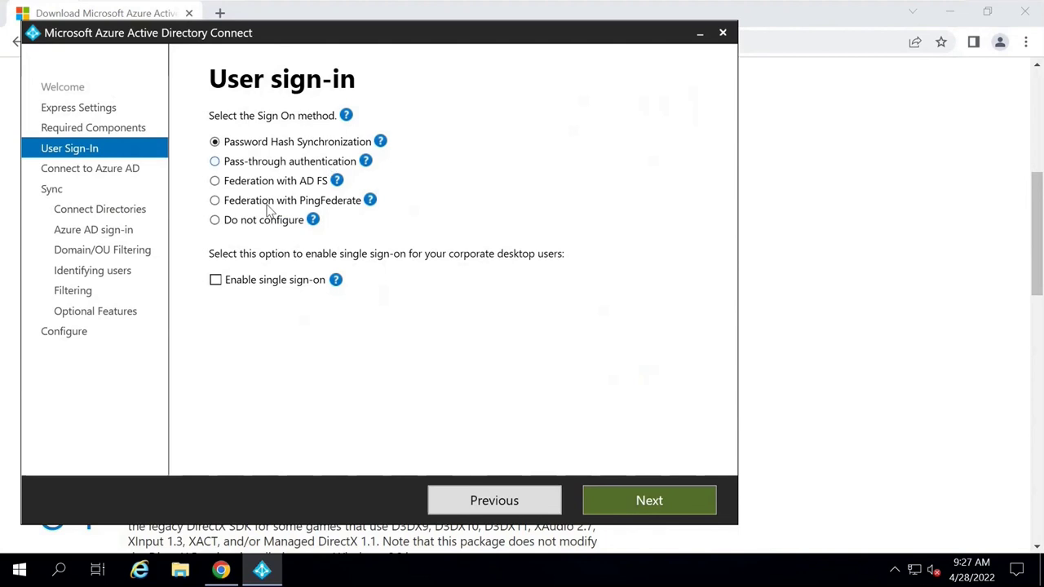
click(606, 500)
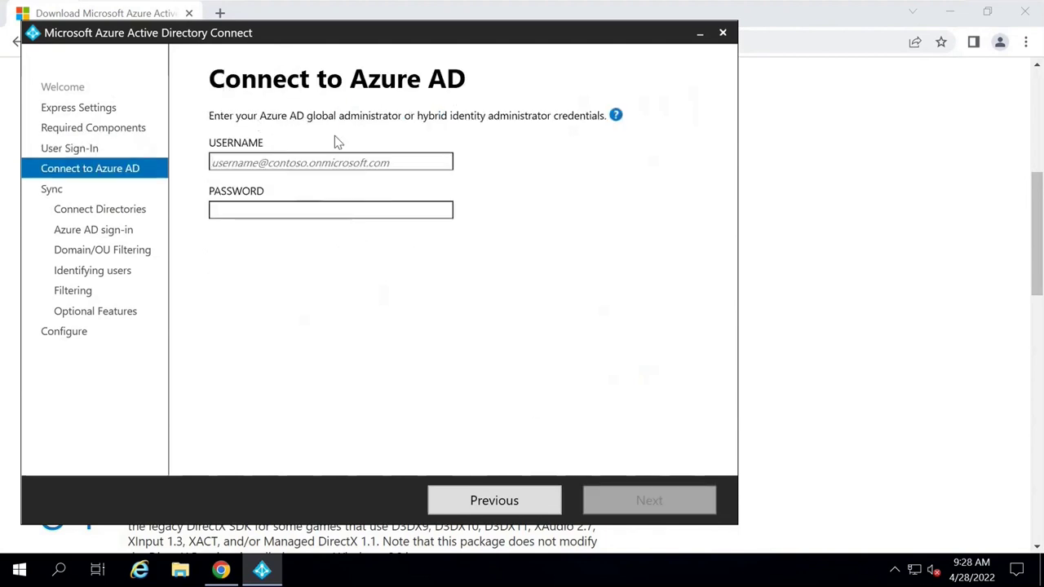
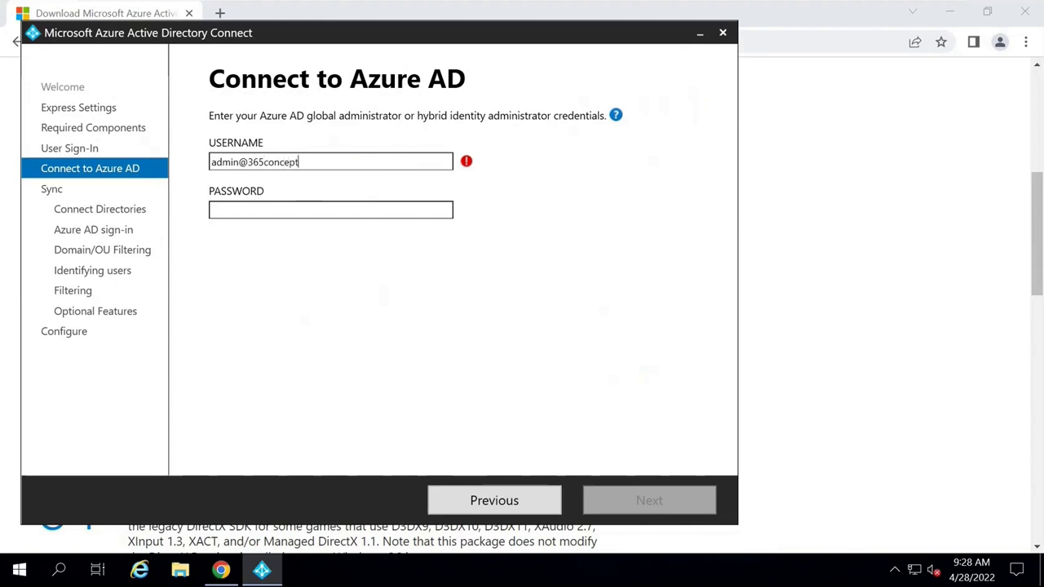
Enter the Azure AD global administrator's username and password and connect to Azure AD.
key(Tab)
text(•)
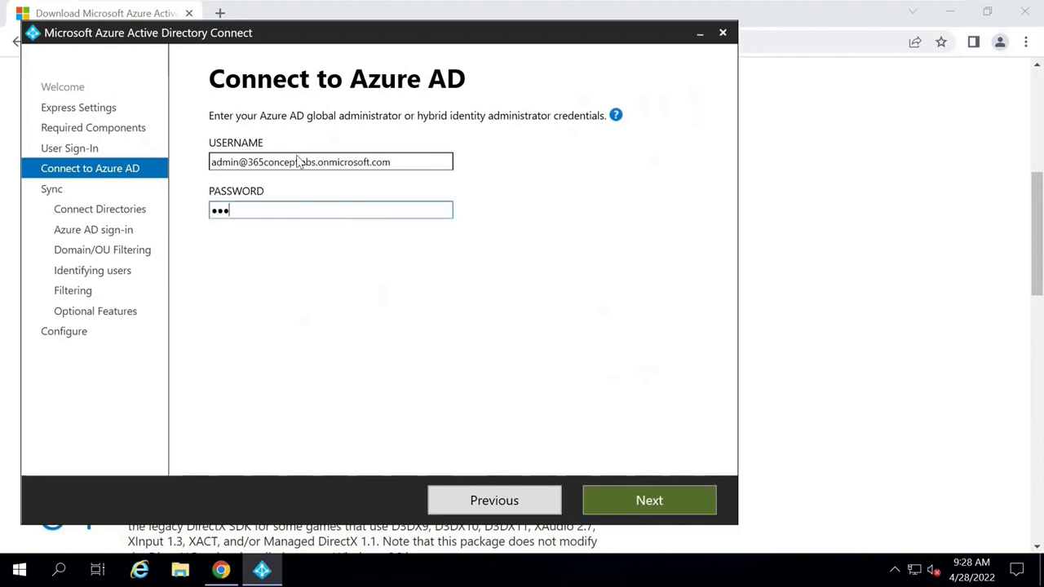
text(•••••••)
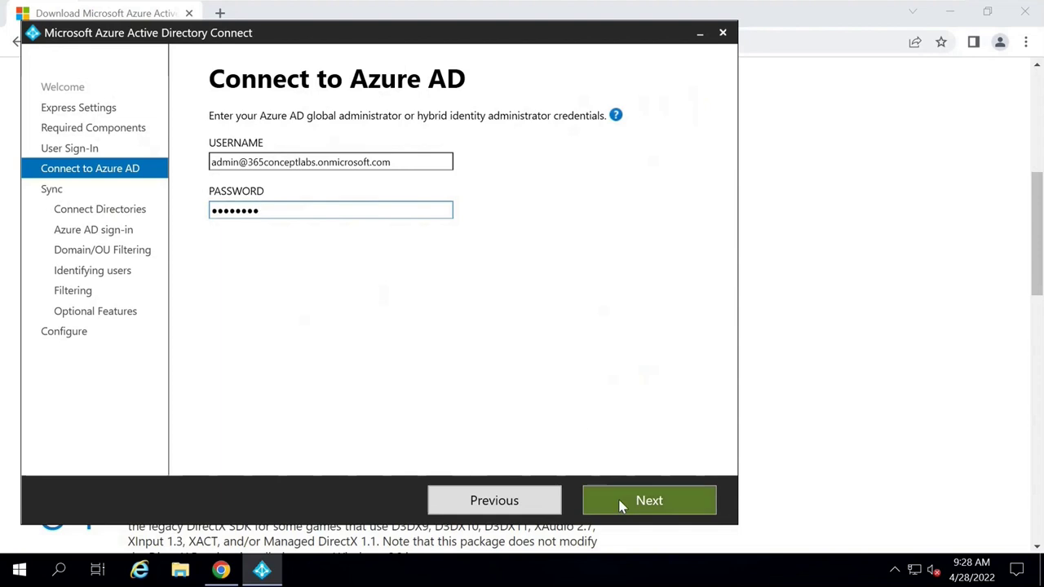
click(623, 501)
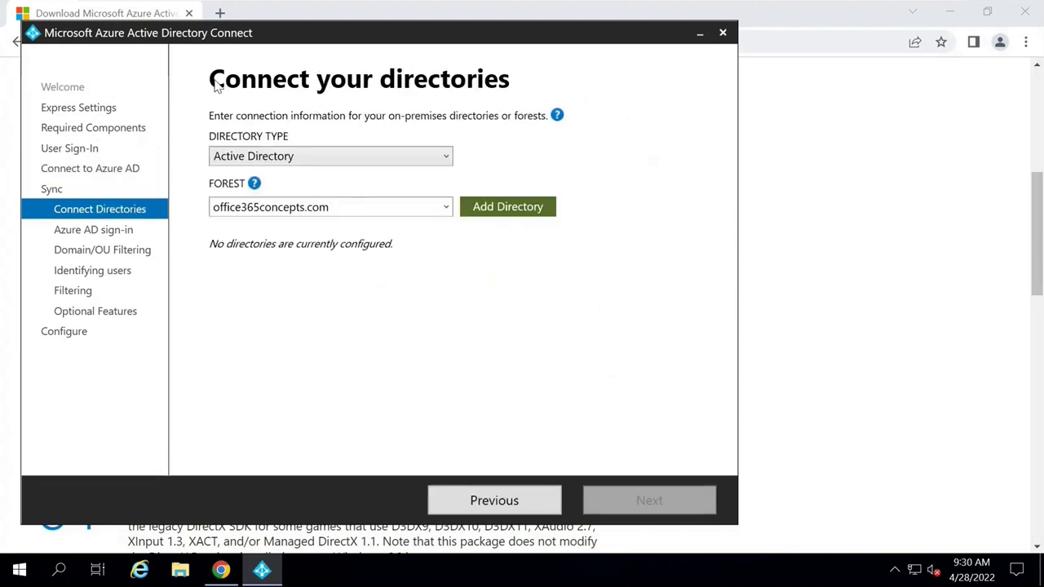
Add the office365concepts.com forest with a new AD account using the enterprise admin's username and password.
drag(330, 207, 207, 206)
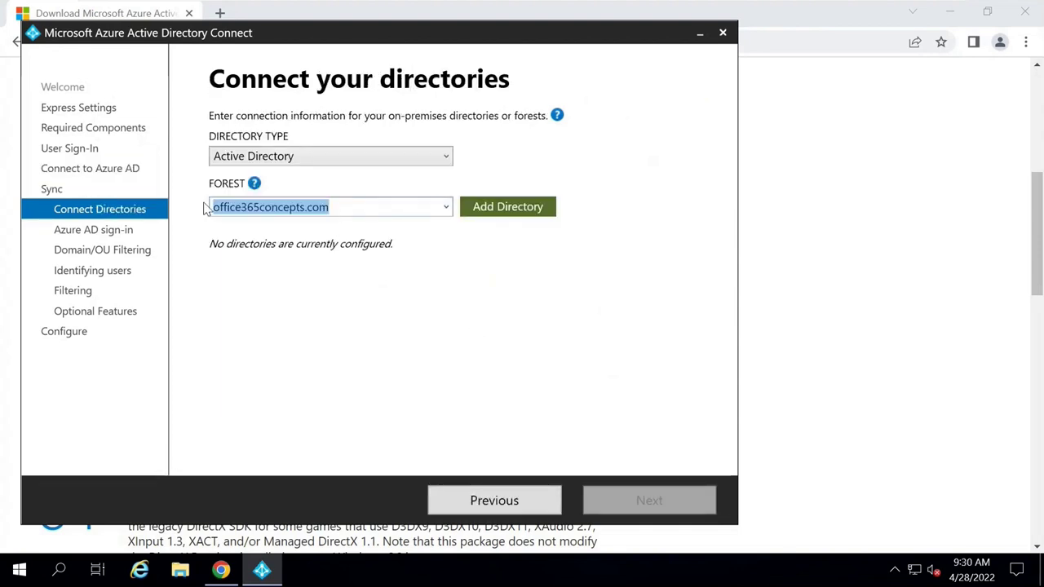
click(506, 209)
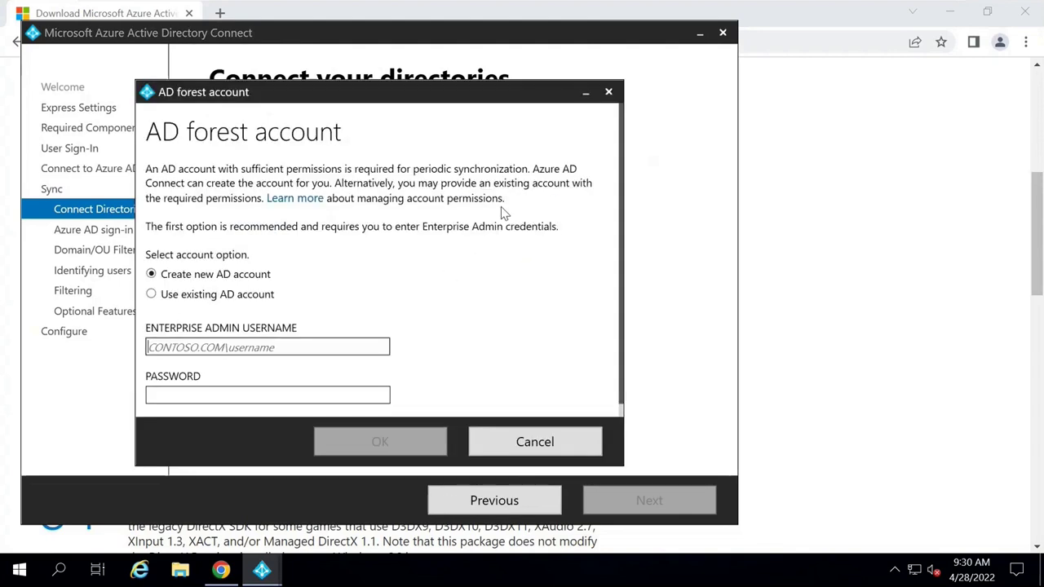
click(236, 352)
text(office)
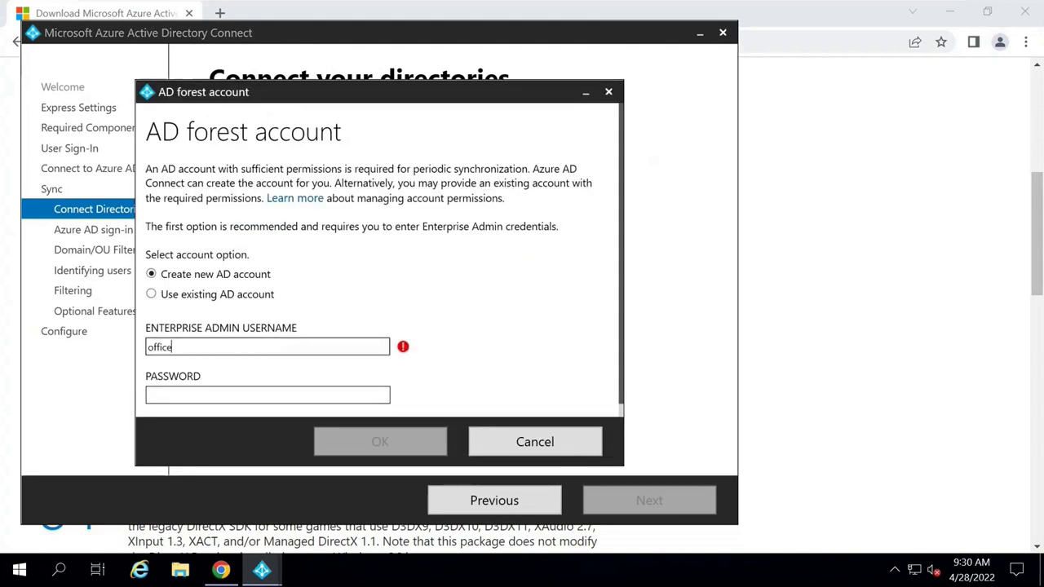
text(365concepts)
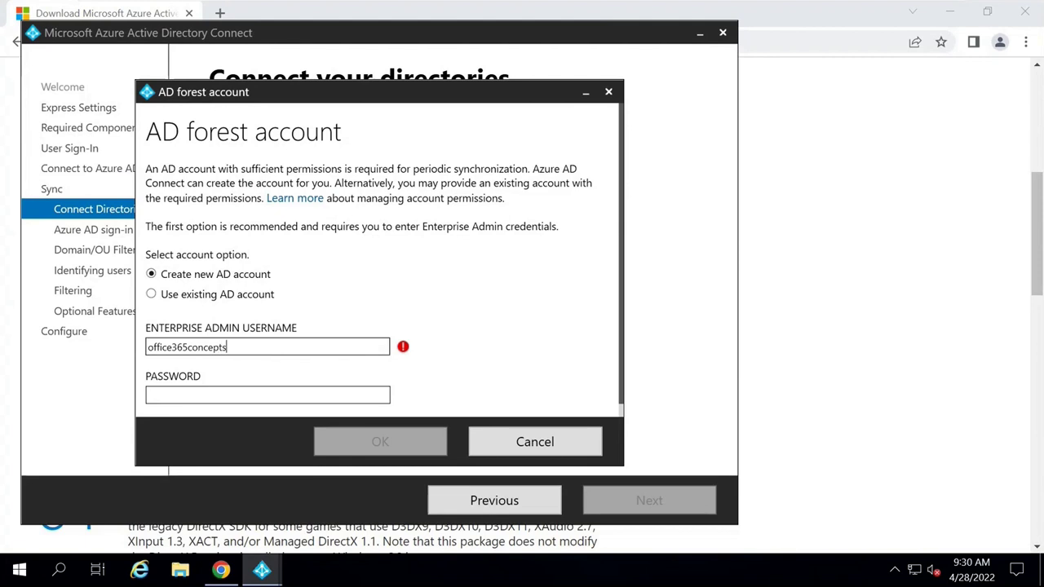
text(\admin)
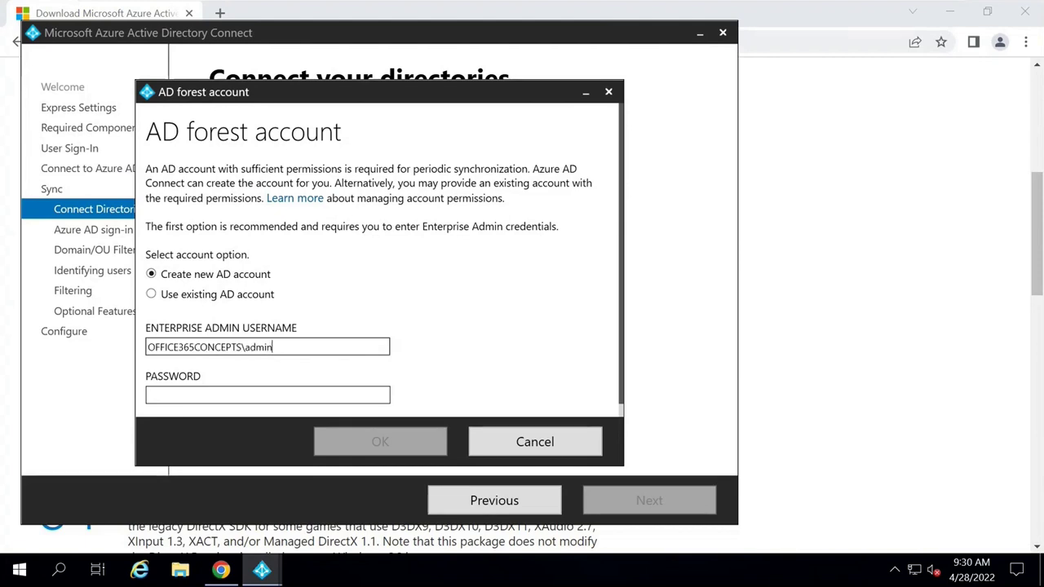
key(BackSpace)
key(BackSpace)
key(BackSpace)
key(BackSpace)
text(.com\administrator)
key(Tab)
text(••••••••)
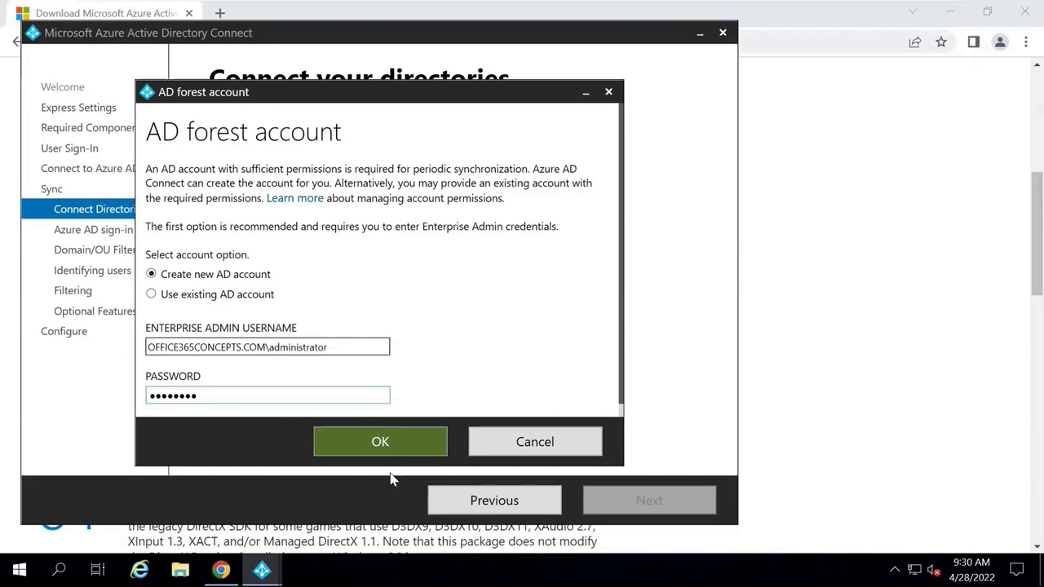
click(377, 453)
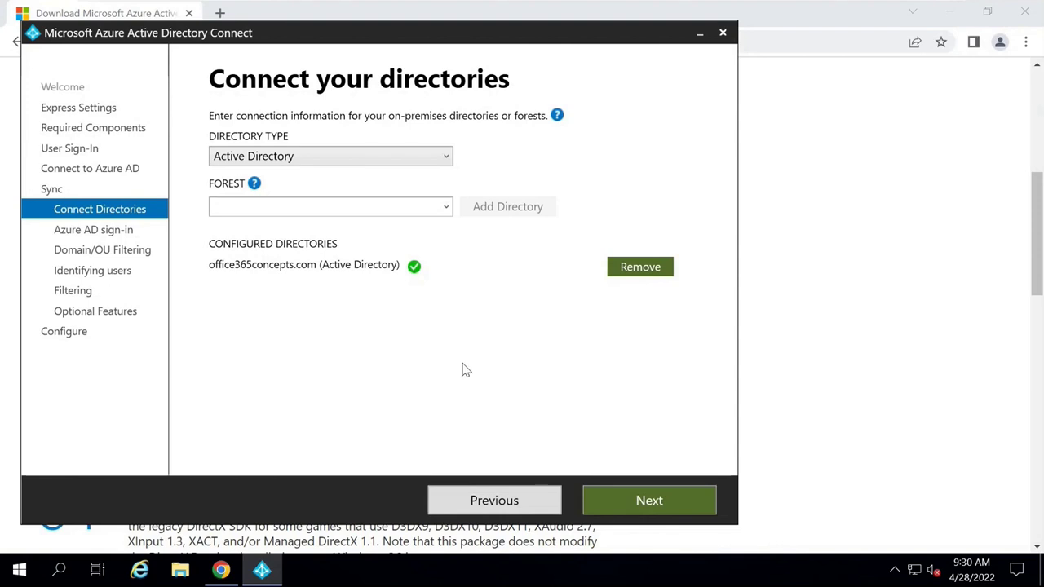
Choose Sync selected domains and OUs, clear all selections, and check only the hybrid OU.
click(604, 498)
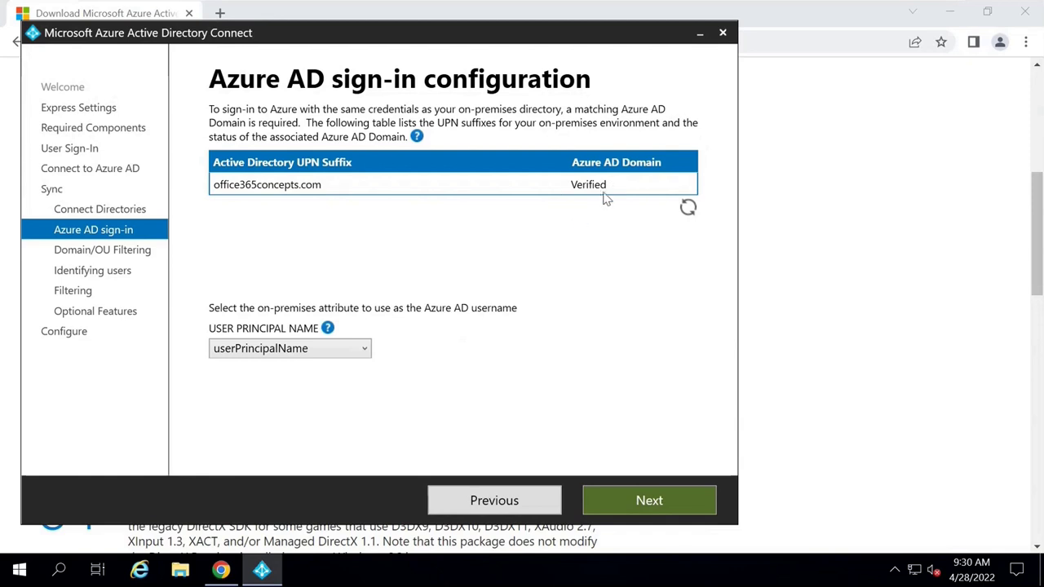
click(626, 502)
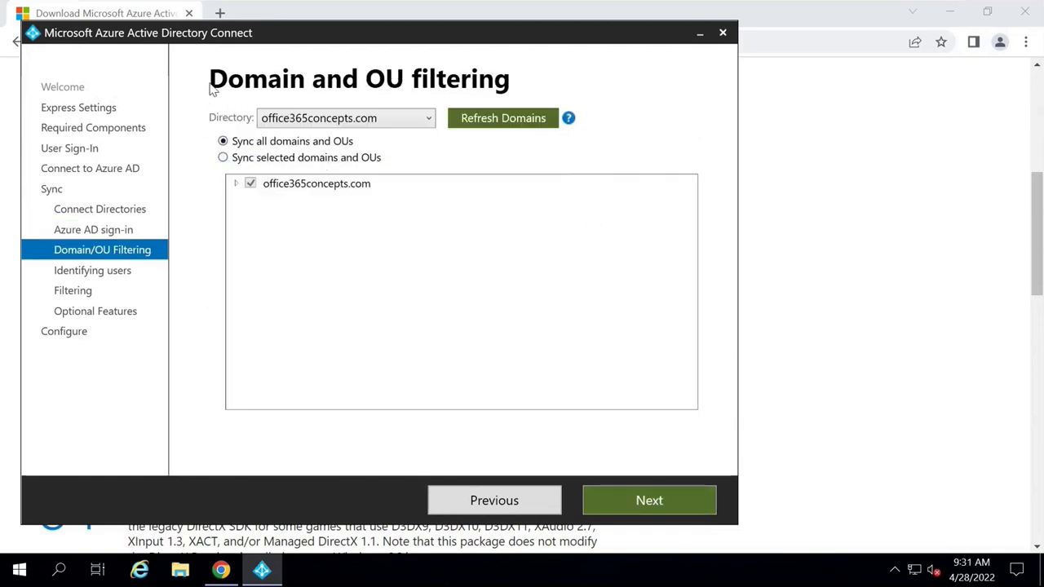
click(223, 158)
click(235, 183)
click(250, 183)
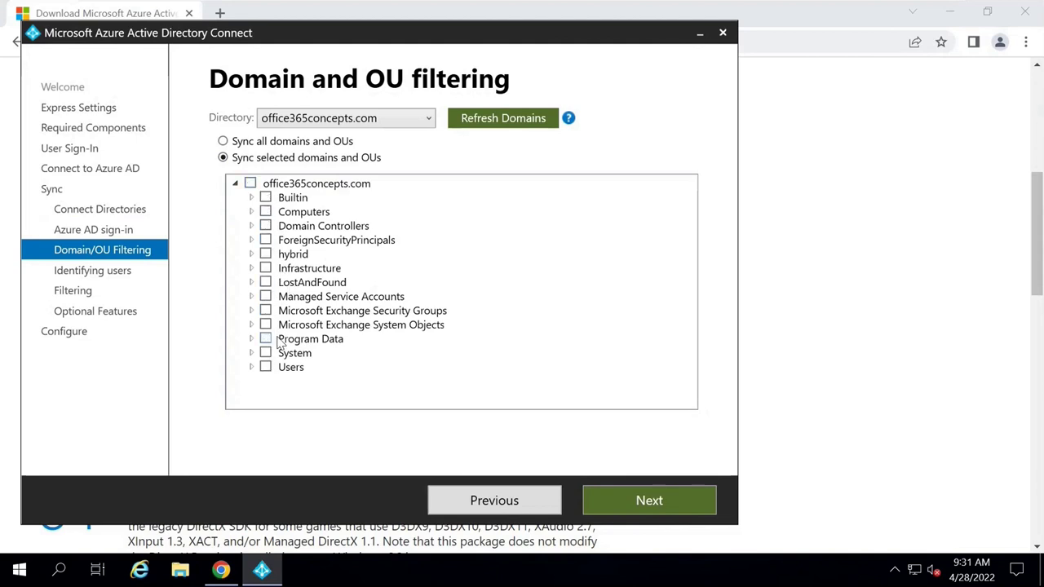
click(265, 253)
click(613, 506)
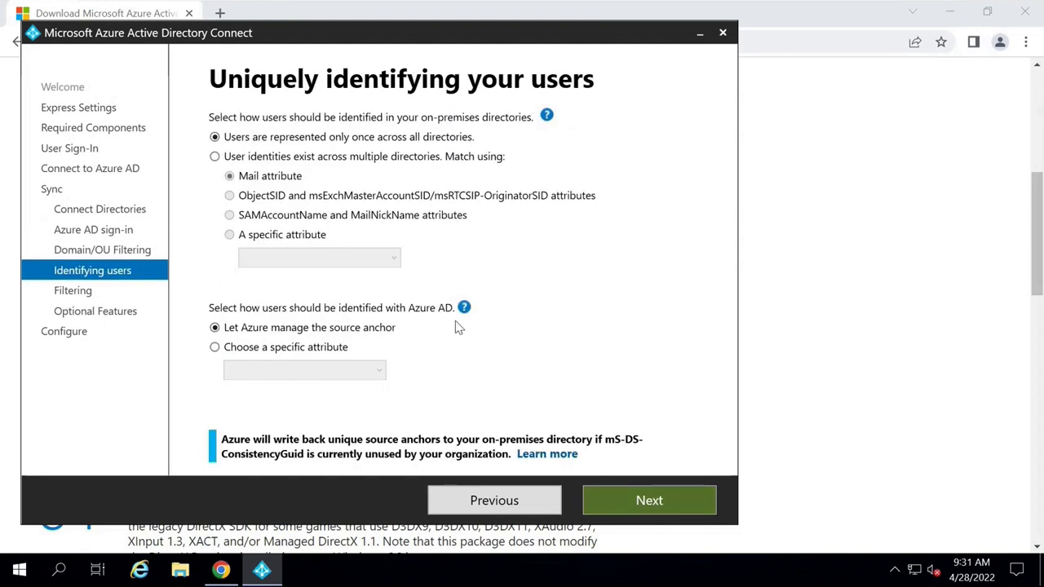
Keep default identification and filtering, leave Exchange hybrid deployment checked, install the configuration, and exit.
click(641, 499)
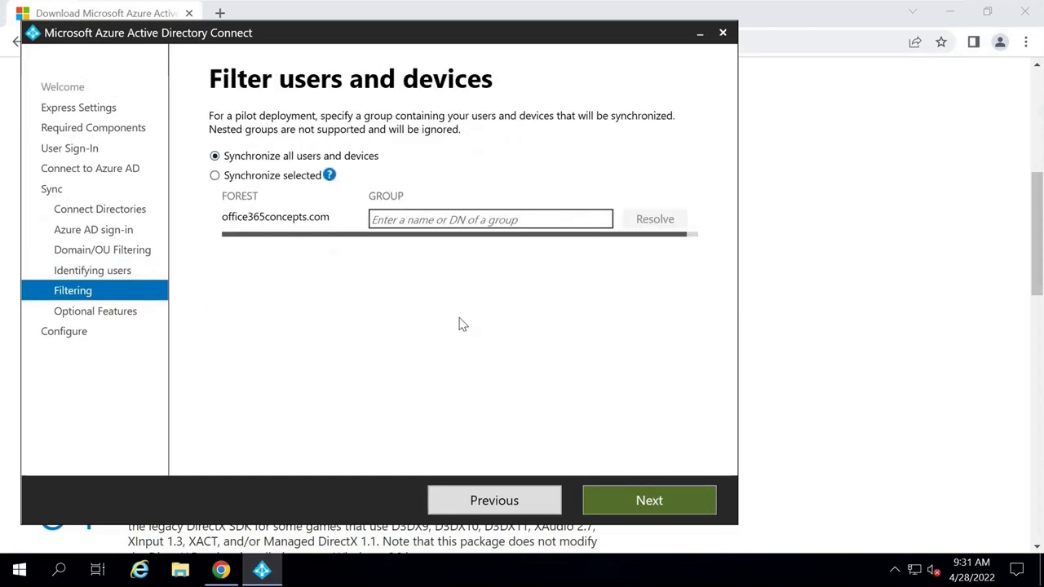
click(614, 498)
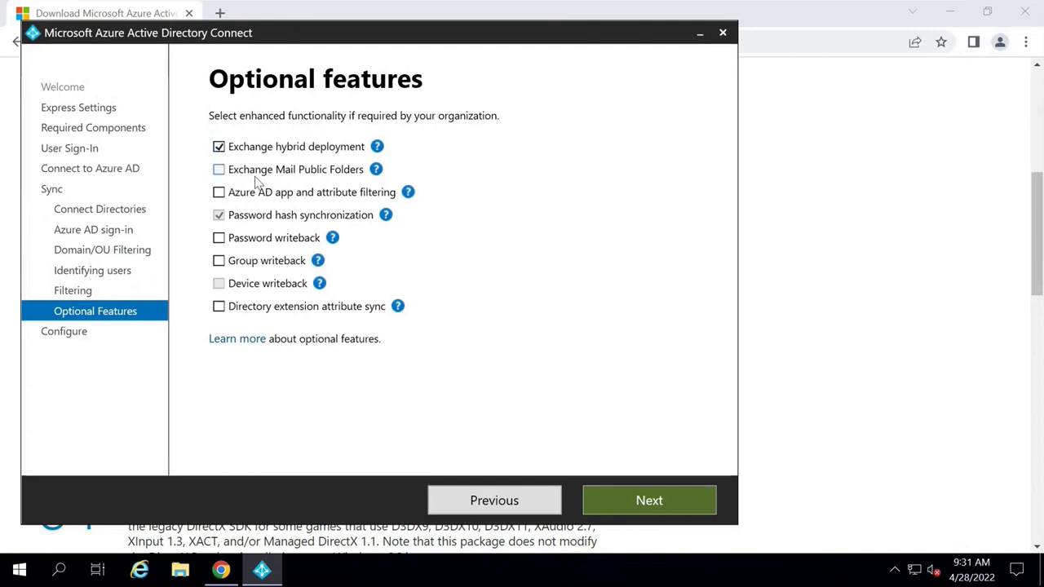
click(644, 501)
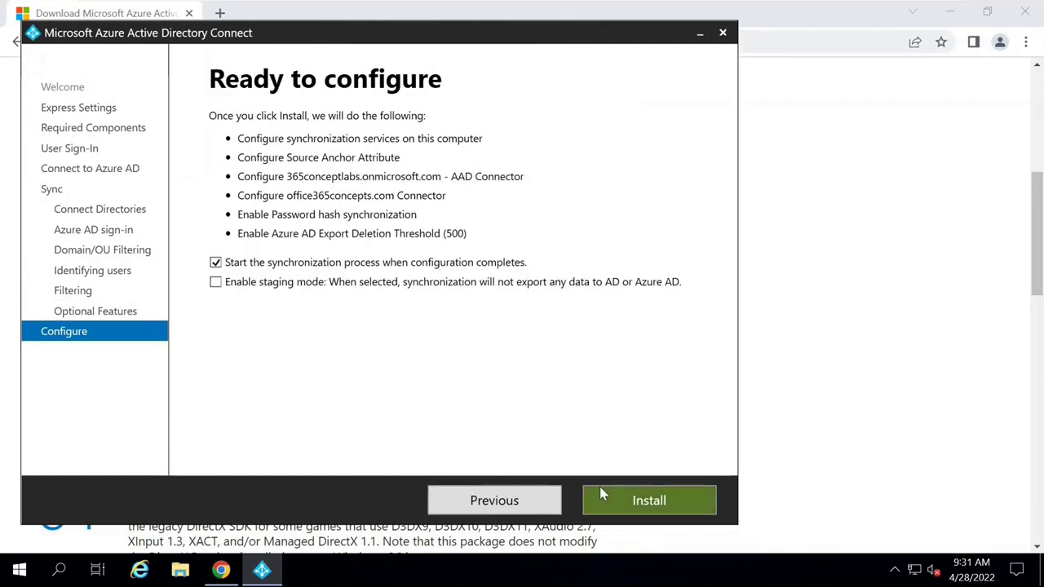
click(600, 489)
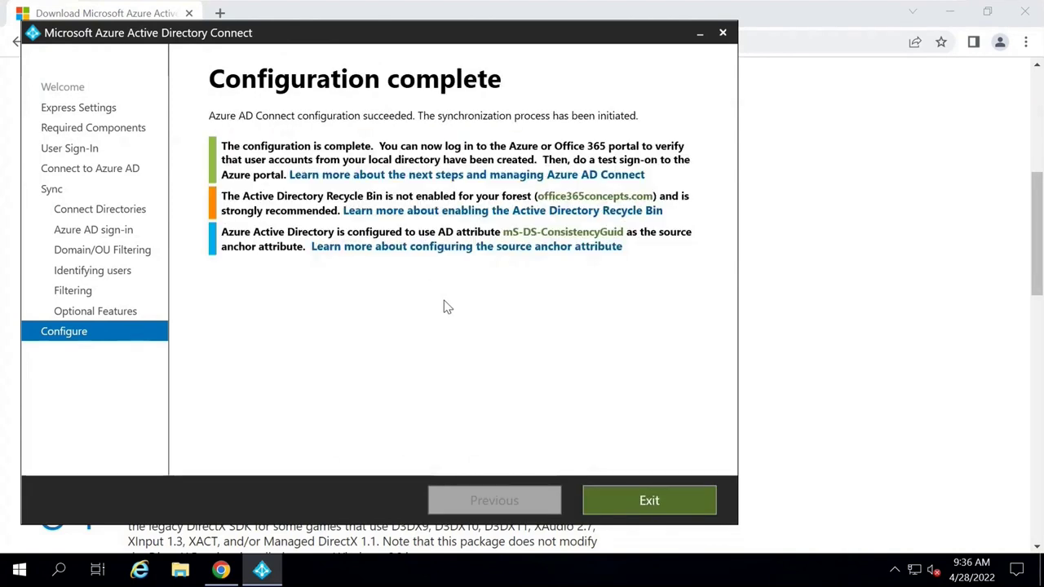
click(615, 499)
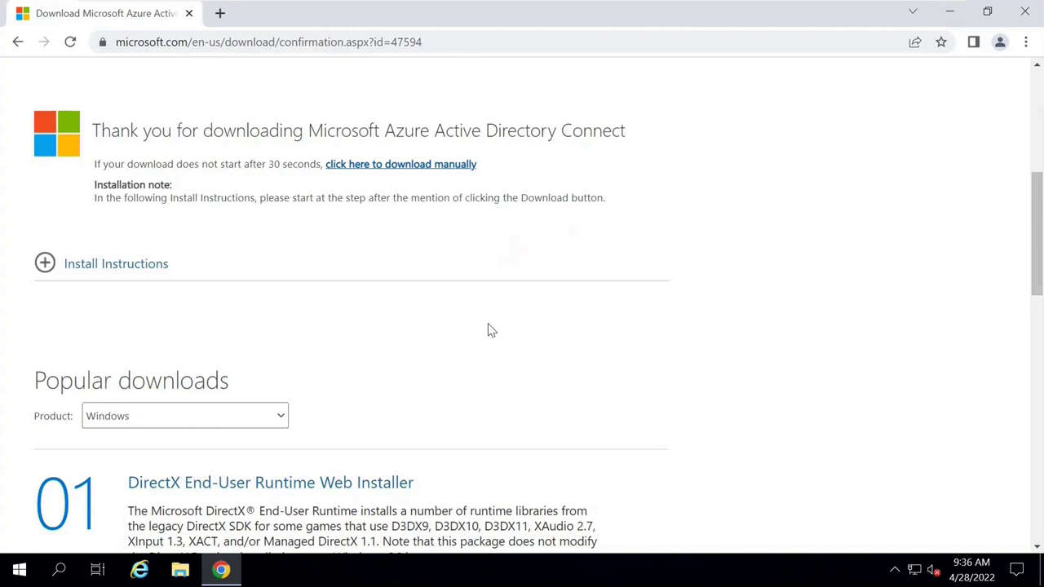